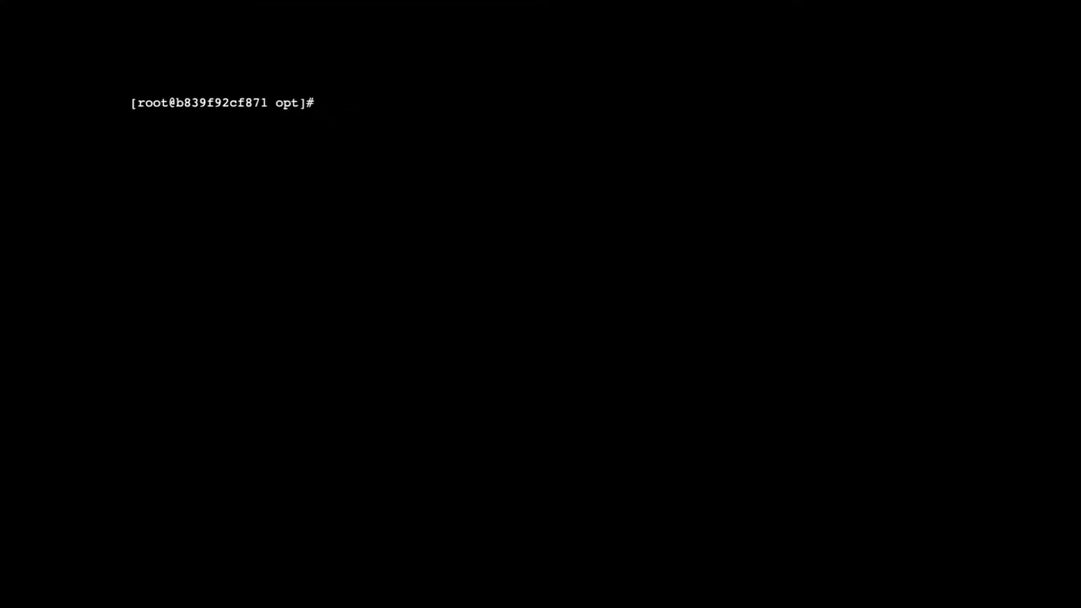
# List the opt folder, move into ibm-datamgmtconsole, and list its contents
pyautogui.write('ls')
pyautogui.press('Return')
pyautogui.write('cd ib')
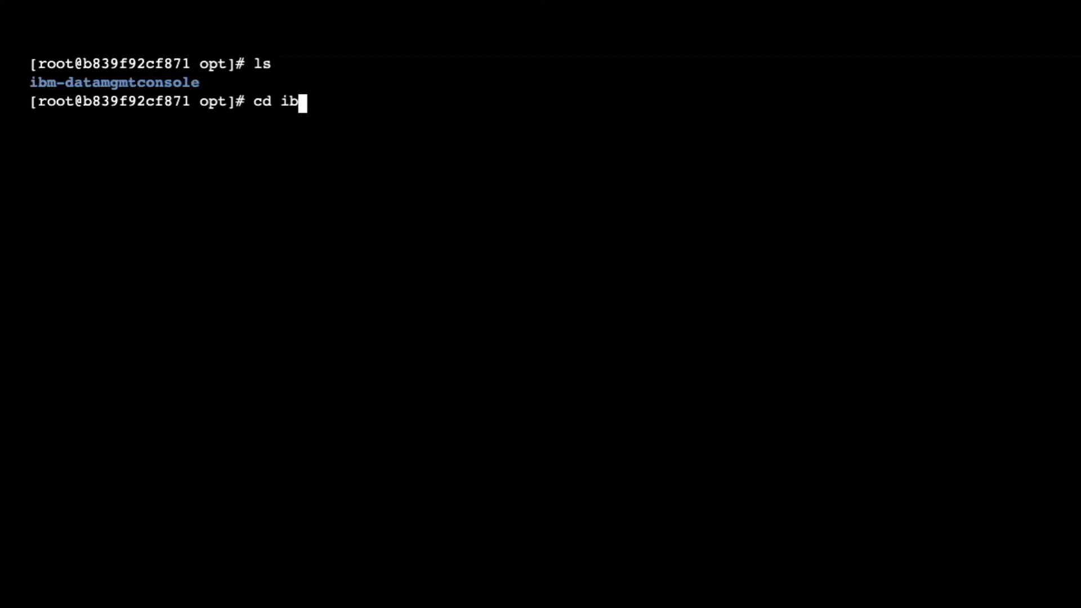
pyautogui.write('m-databm')
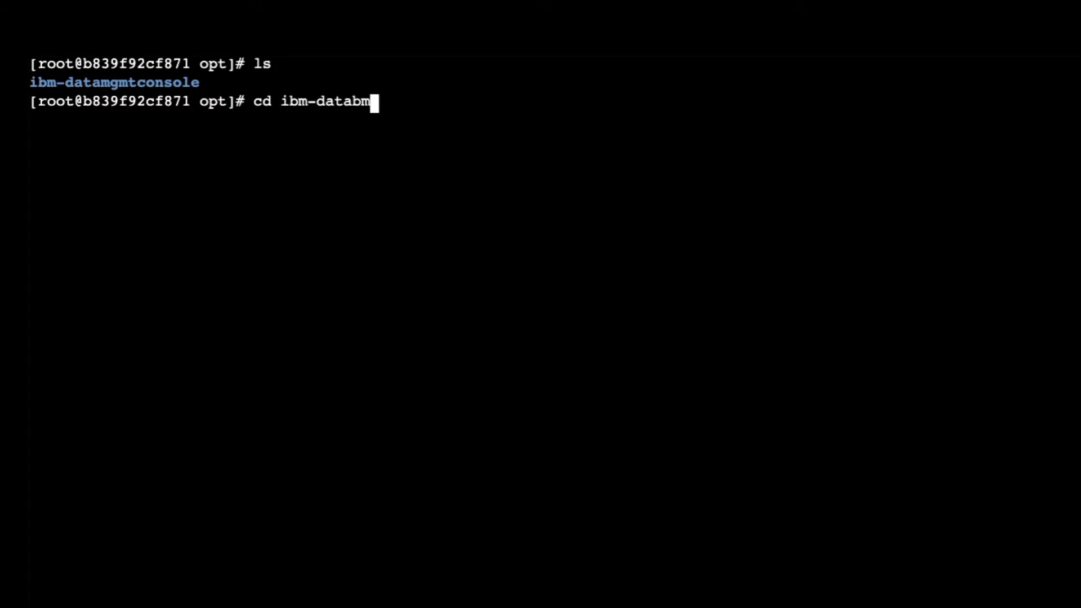
pyautogui.press('BackSpace')
pyautogui.press('BackSpace')
pyautogui.write('mgmtconsole')
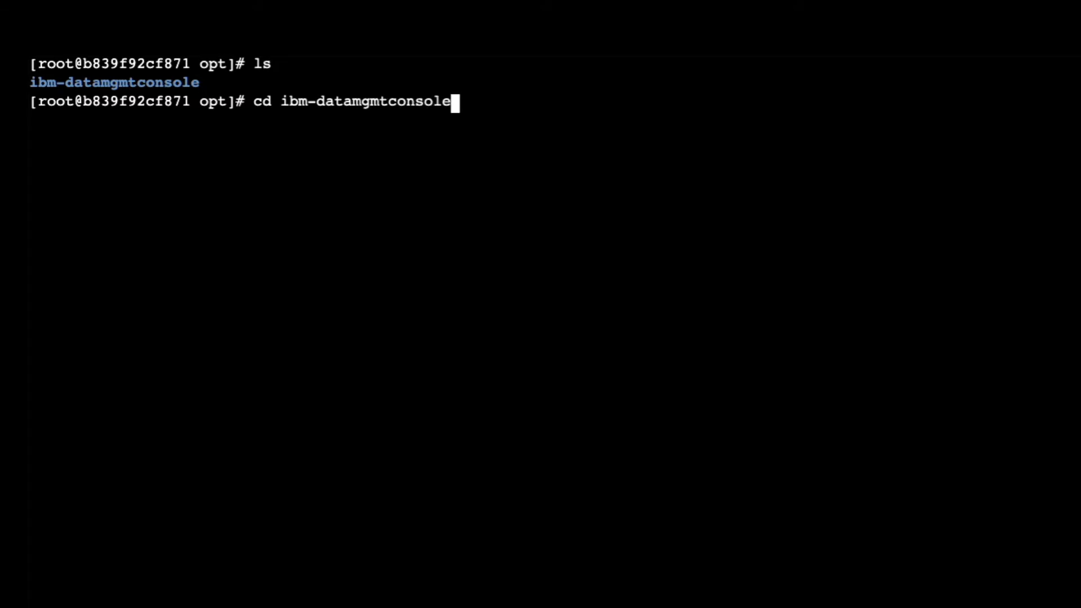
pyautogui.press('Return')
pyautogui.write('ls')
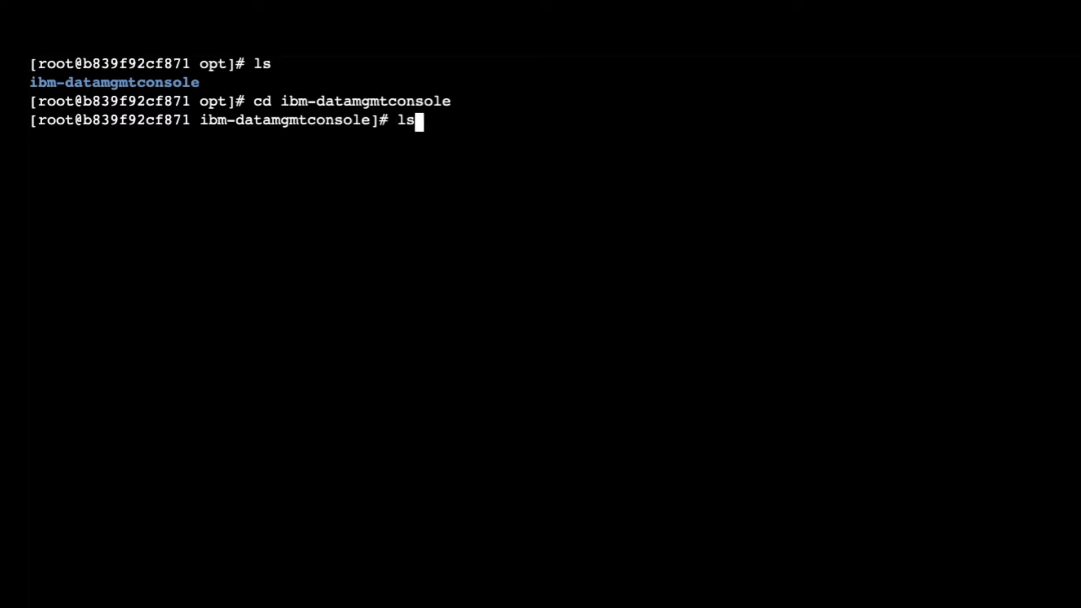
pyautogui.press('Return')
# Run sh setup.sh, create administrator user admin with a password, and confirm with Y
pyautogui.write('sh ')
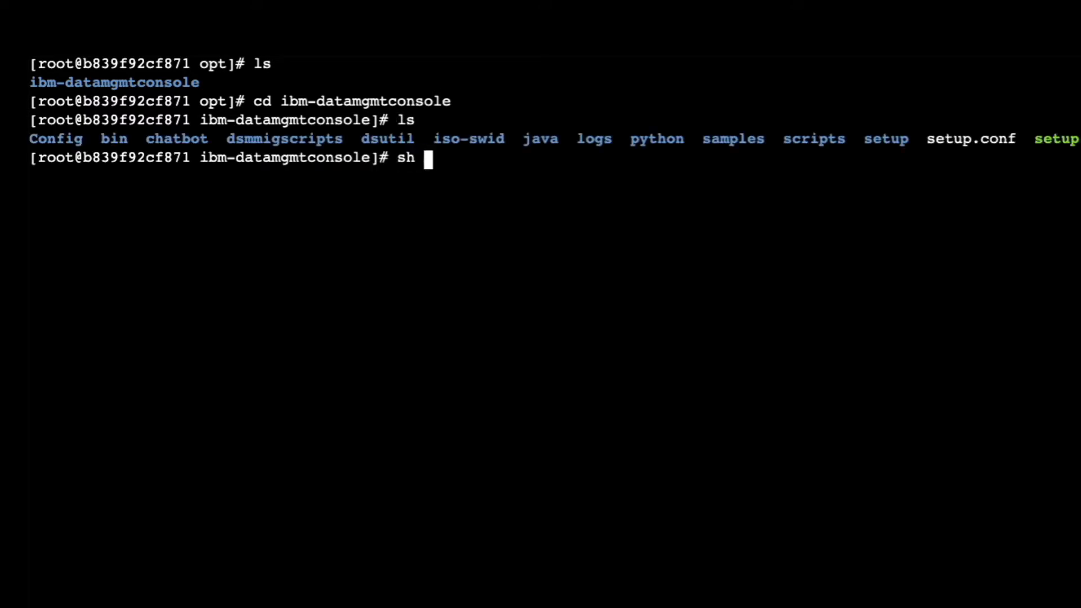
pyautogui.write('setup.sh')
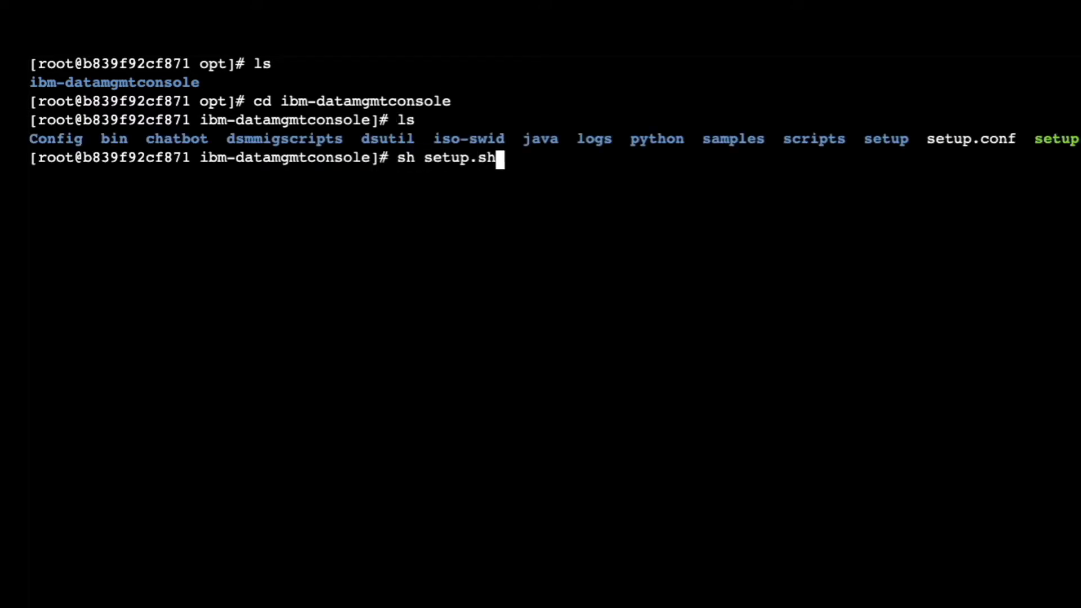
pyautogui.press('Return')
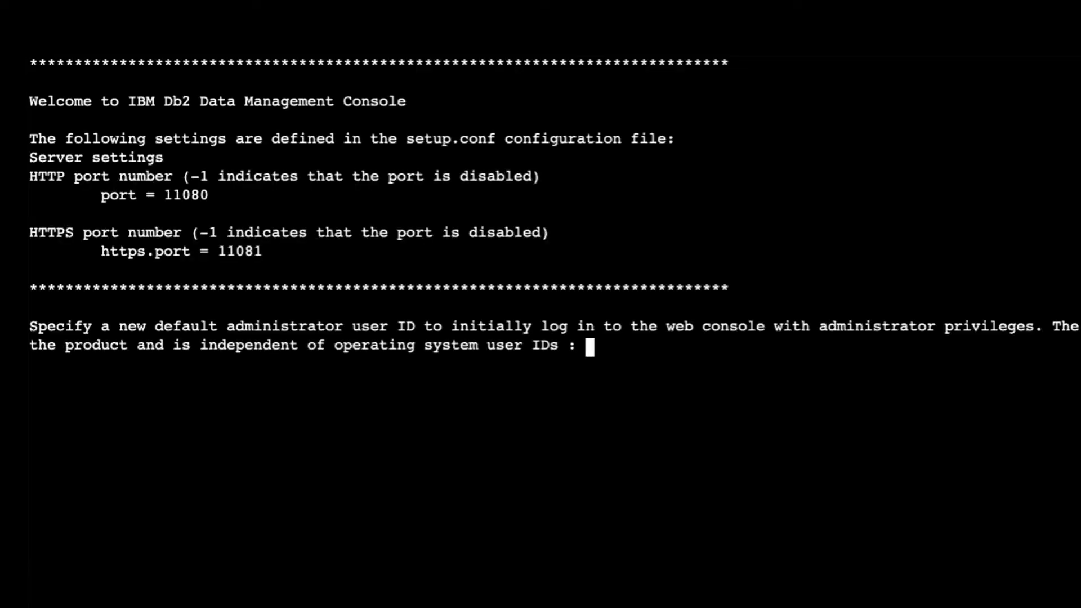
pyautogui.write('admin')
pyautogui.press('Return')
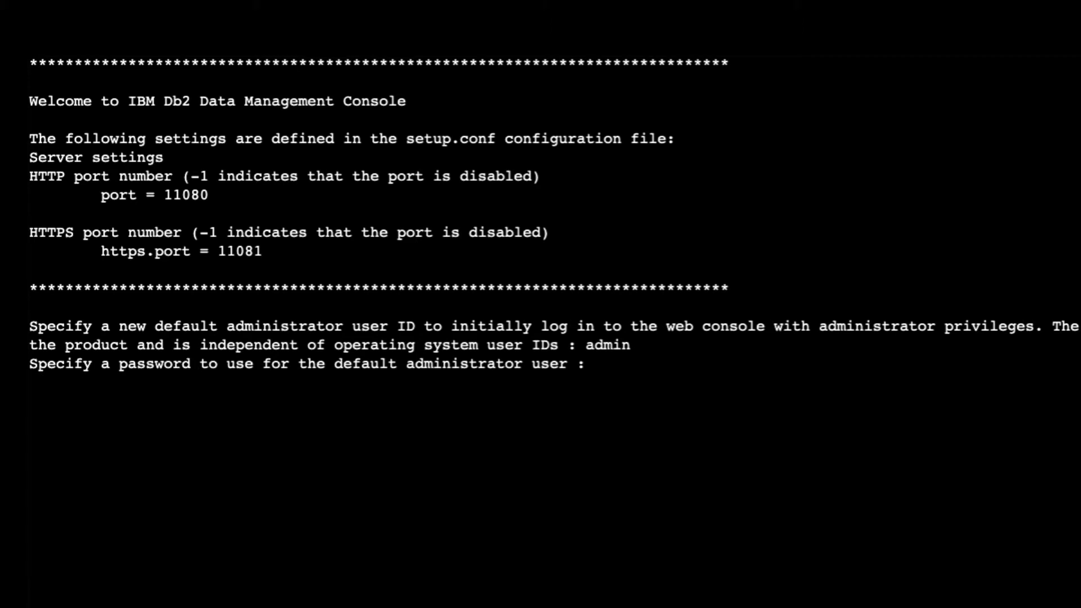
pyautogui.press('Return')
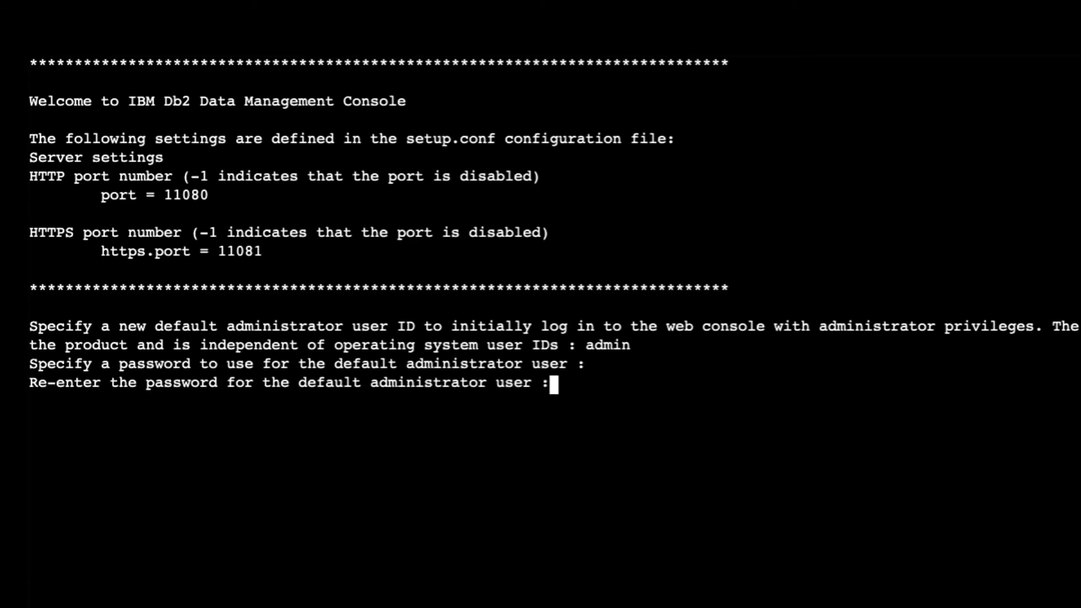
pyautogui.press('Return')
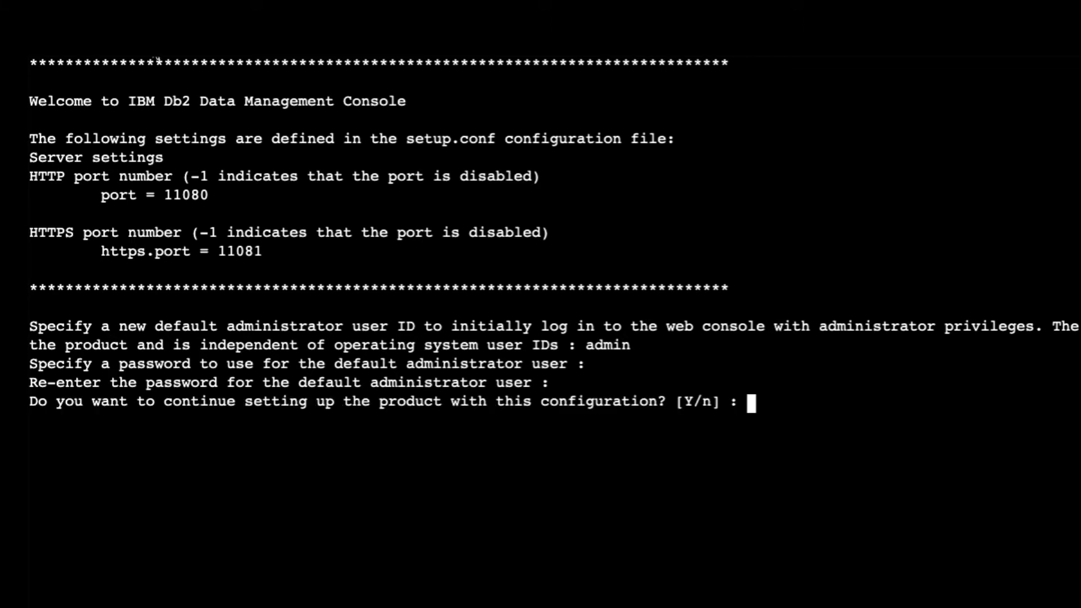
pyautogui.write('Y')
pyautogui.press('Return')
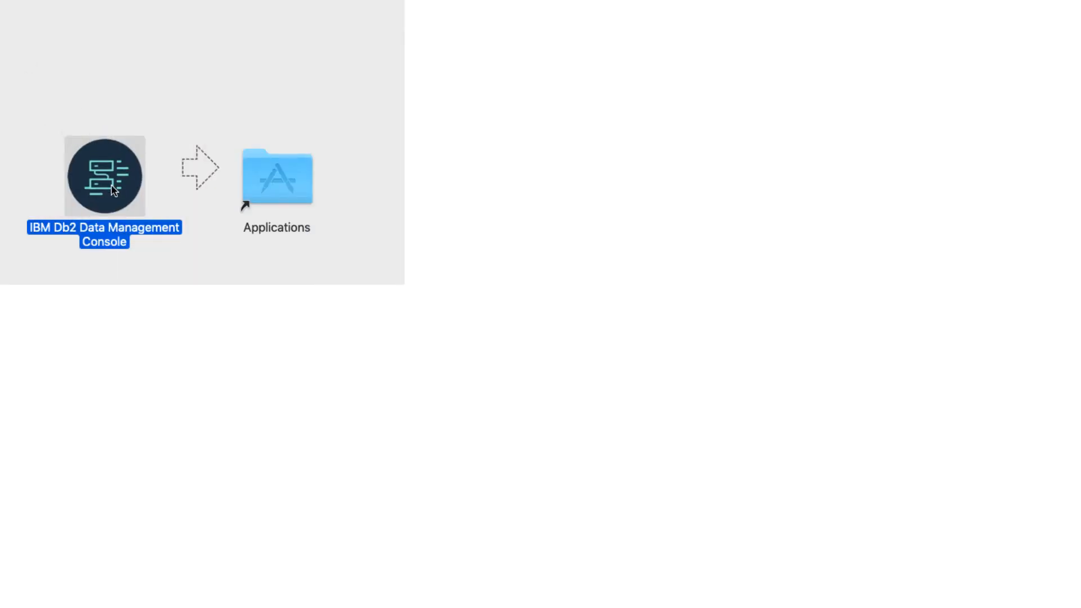
# Copy the console app into Applications and accept the licence agreement
pyautogui.moveTo(112, 191); pyautogui.dragTo(289, 188)
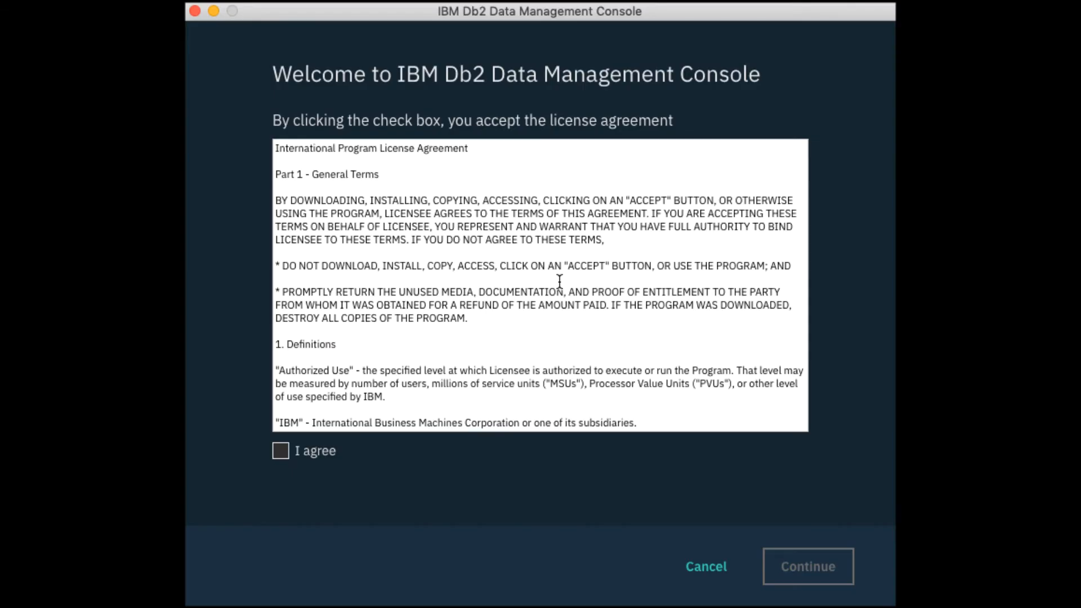
pyautogui.click(281, 453)
pyautogui.scroll(-20, 489, 355)
pyautogui.scroll(-20, 490, 355)
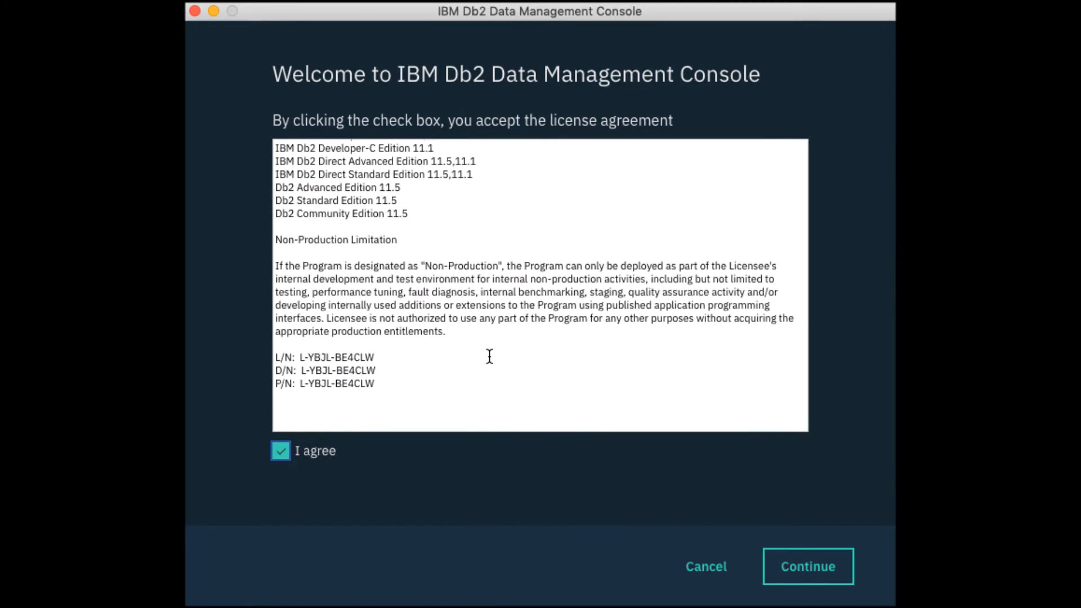
pyautogui.click(789, 568)
# Enter and confirm the administrator password for the console user
pyautogui.write('••••••••')
pyautogui.click(484, 451)
pyautogui.write('•••••')
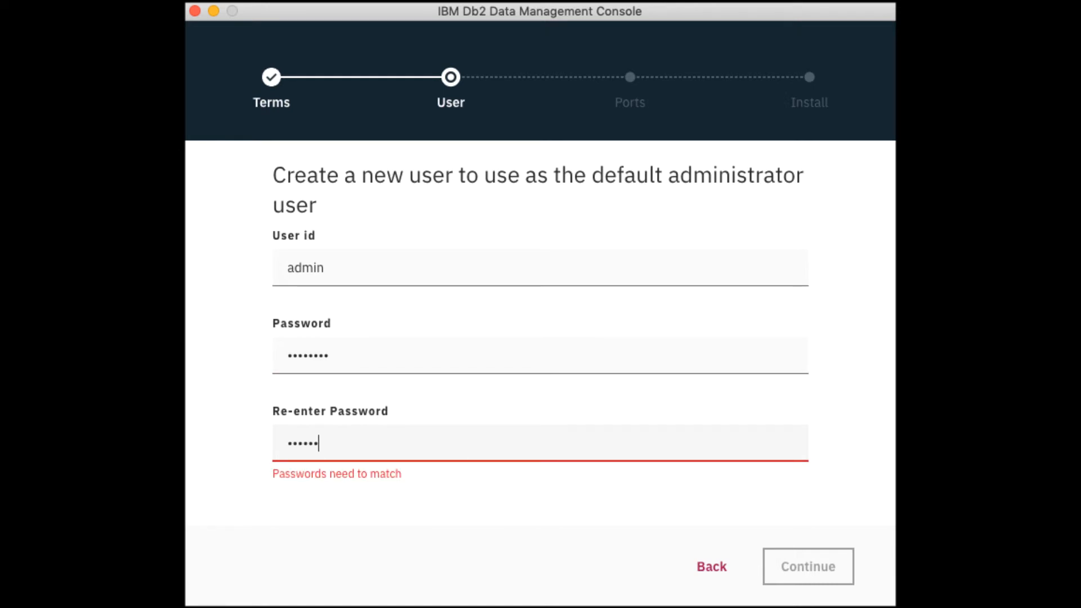
pyautogui.write('•••')
pyautogui.click(814, 567)
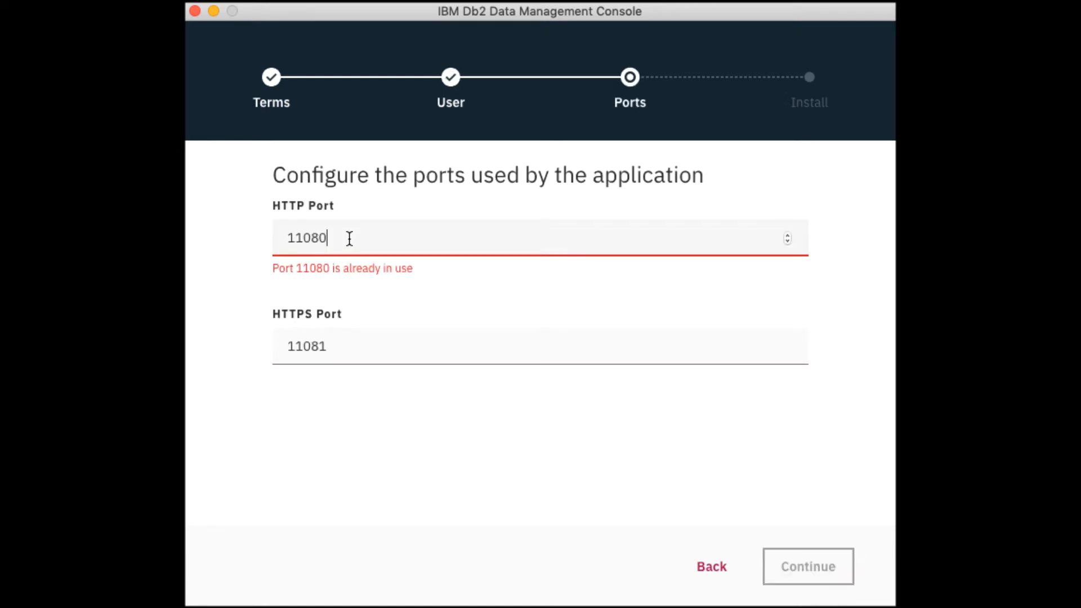
# Change the HTTP port to 11180 and HTTPS port to 11181, then install
pyautogui.click(309, 238)
pyautogui.press('BackSpace')
pyautogui.write('1')
pyautogui.click(311, 324)
pyautogui.press('BackSpace')
pyautogui.write('1')
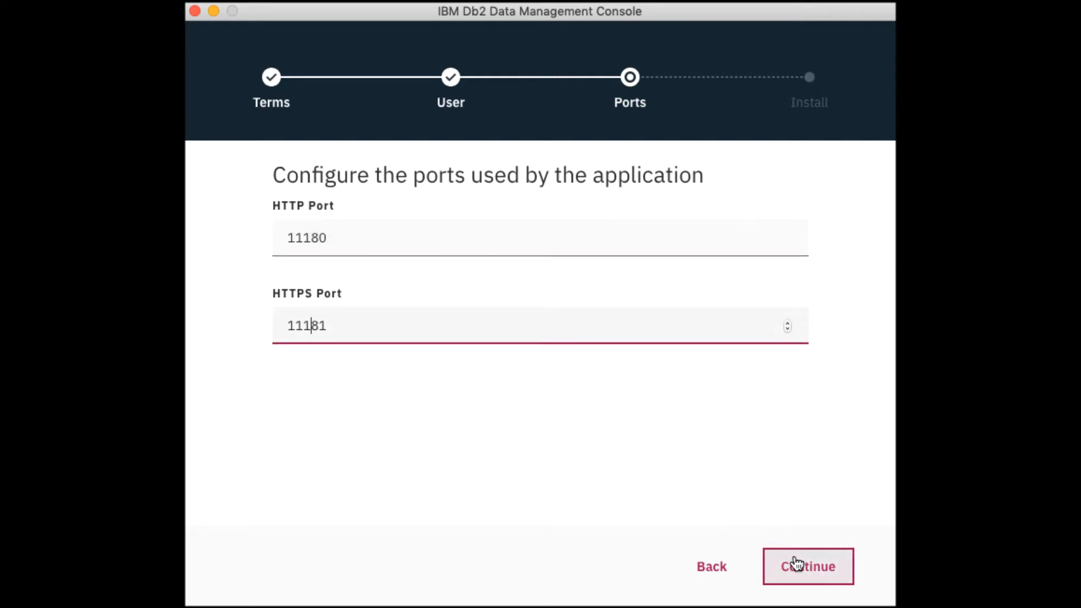
pyautogui.click(796, 565)
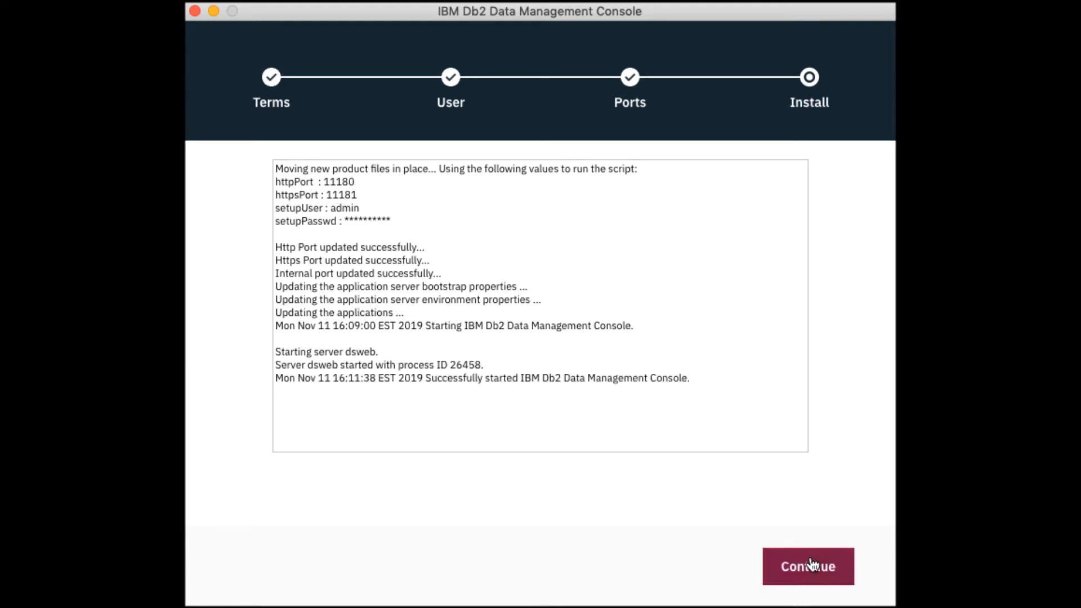
# Finish the installation and enter the http console address localhost:11080 in Chrome
pyautogui.click(811, 564)
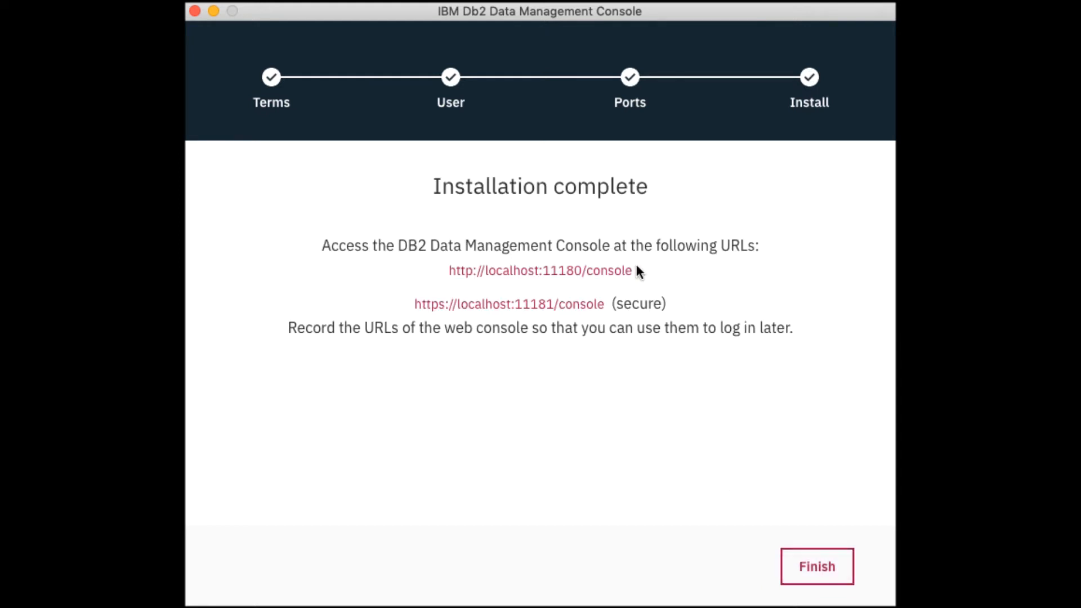
pyautogui.moveTo(634, 271); pyautogui.dragTo(454, 272)
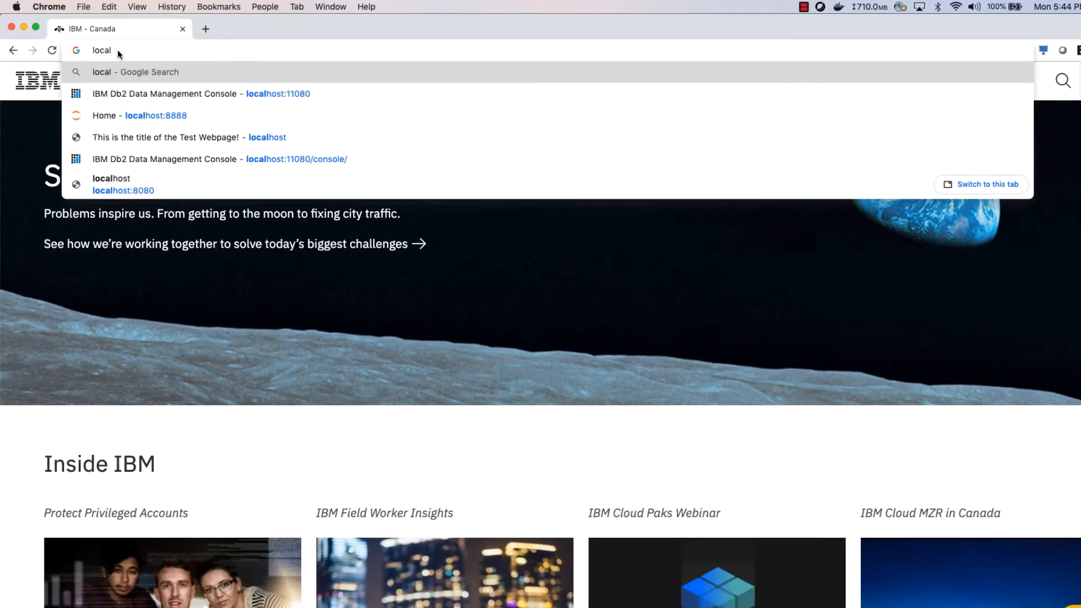
pyautogui.write('host')
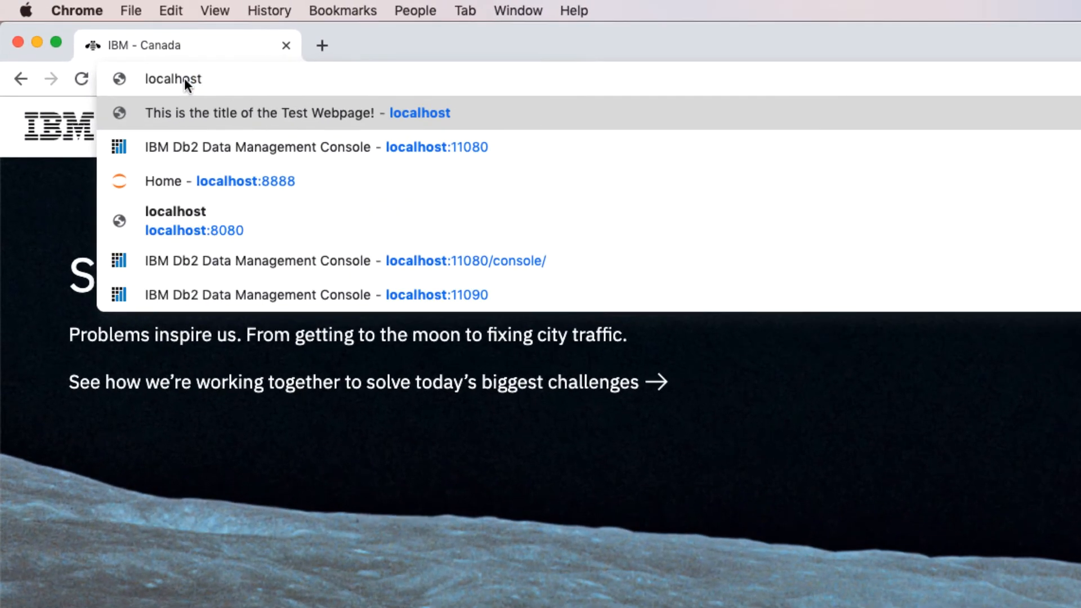
pyautogui.write(':11080')
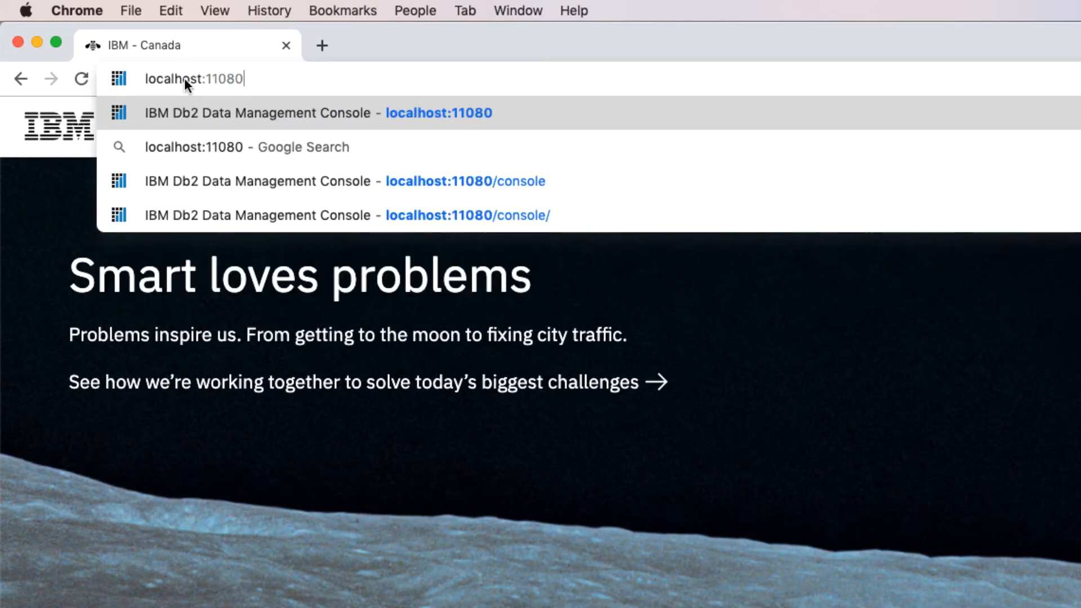
# Load localhost:11080, sign in as admin, and select the repository Host field
pyautogui.press('Return')
pyautogui.write('a')
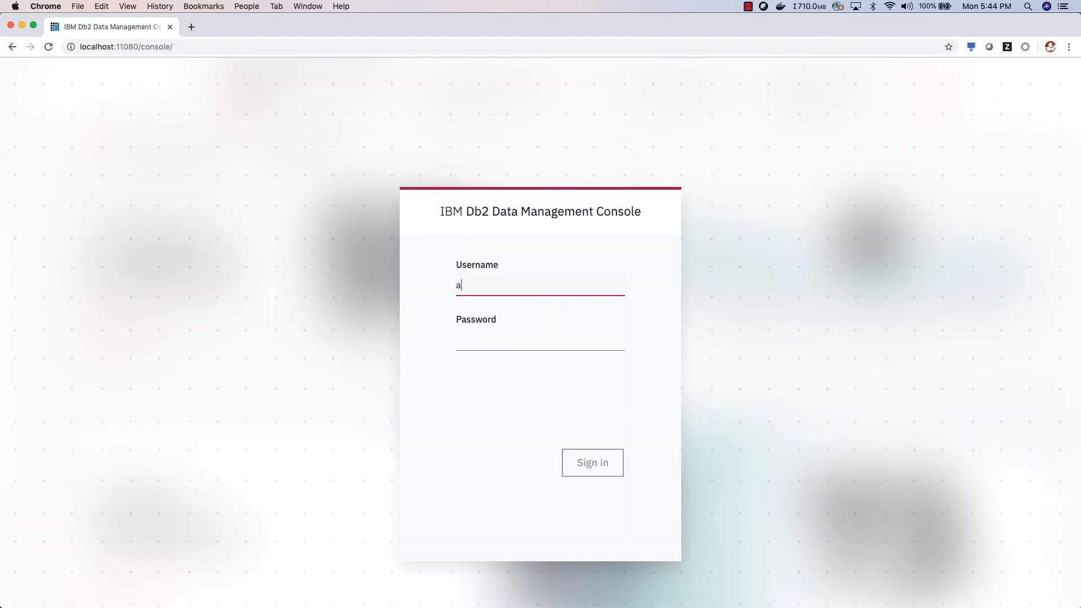
pyautogui.write('dmin')
pyautogui.press('Tab')
pyautogui.write('password')
pyautogui.click(592, 463)
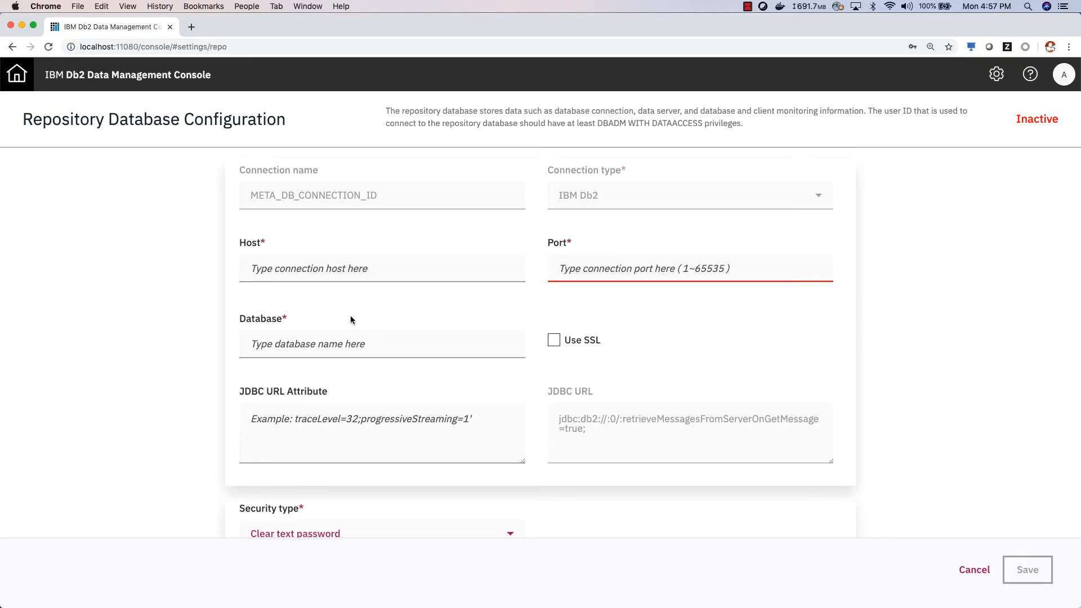
pyautogui.click(337, 269)
# Enter repository host 172.17.0.2, port 50000, and database HISTORY
pyautogui.write('172')
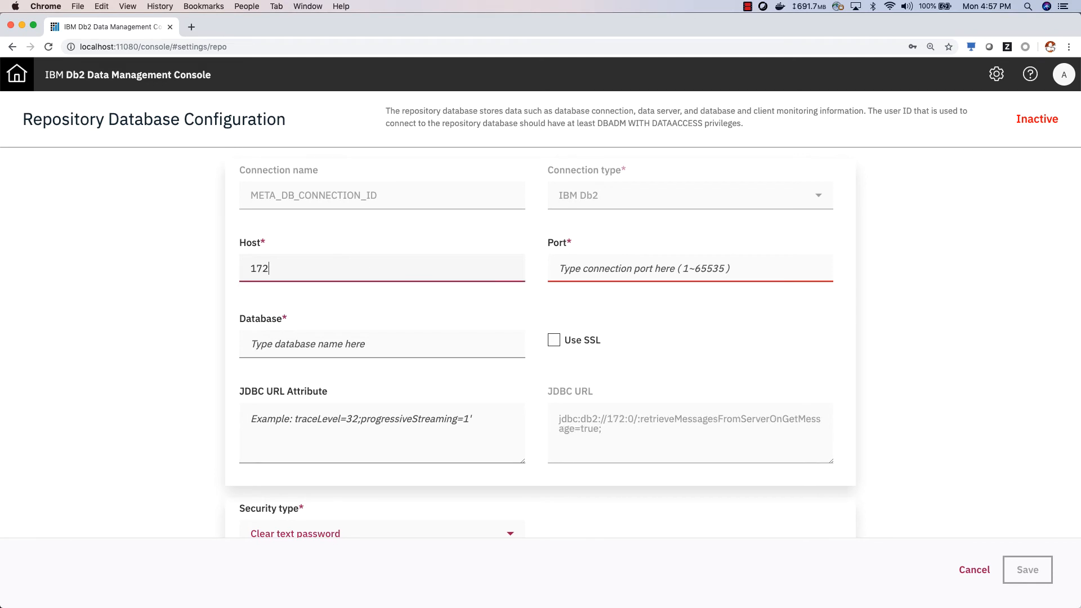
pyautogui.write('.17.0.2')
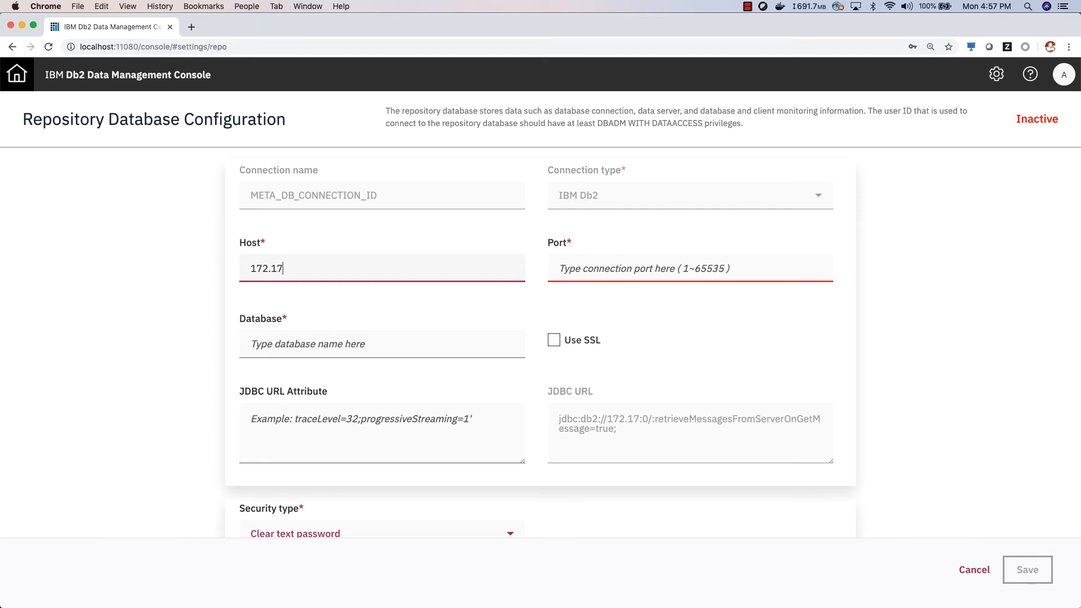
pyautogui.click(584, 265)
pyautogui.write('50000')
pyautogui.click(329, 338)
pyautogui.write('H')
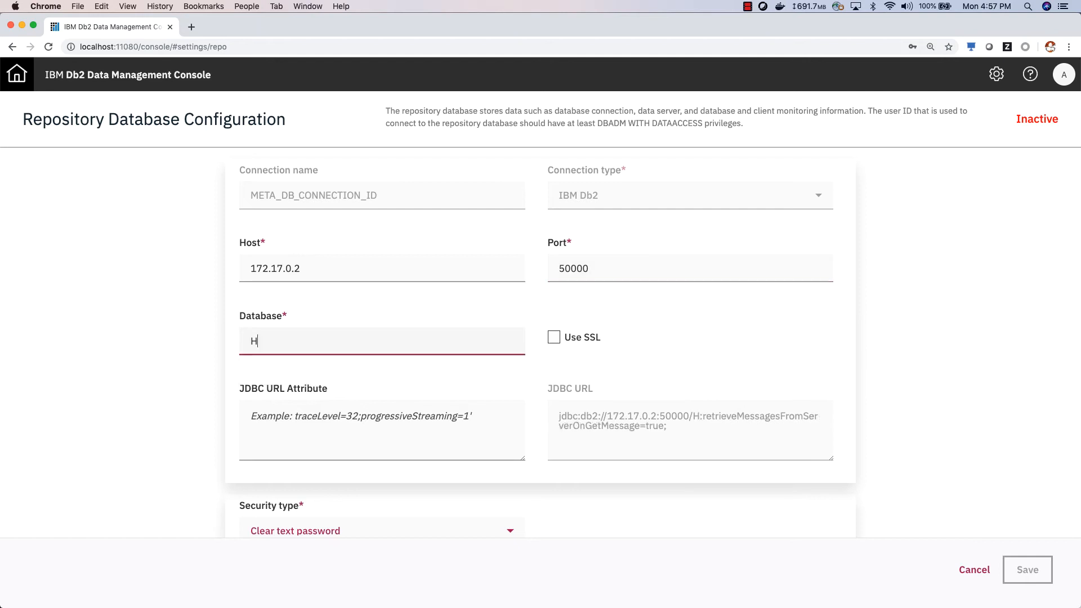
pyautogui.write('ISTORY')
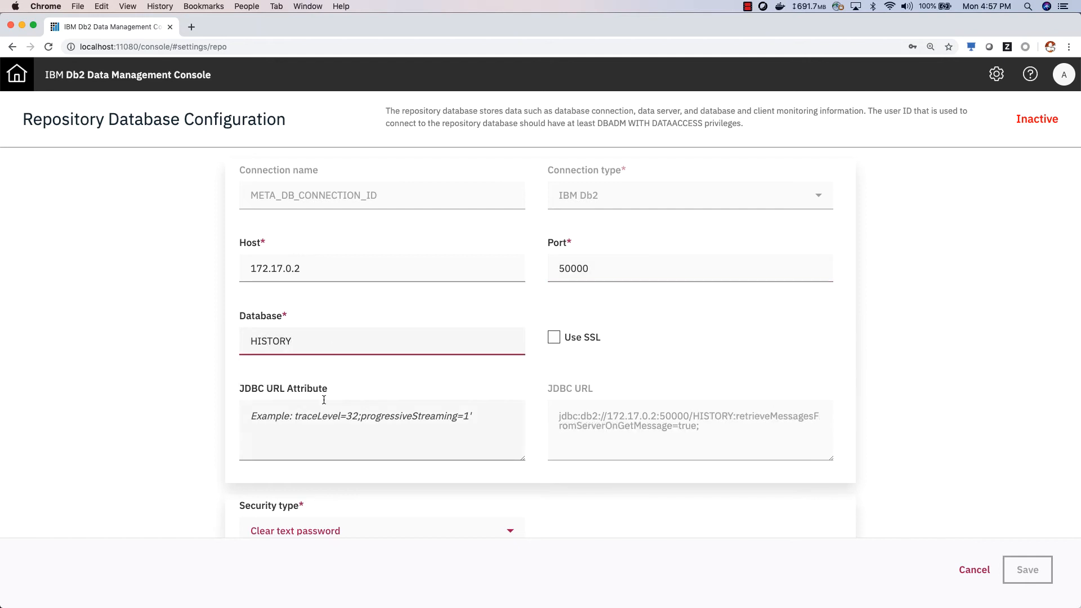
# Fill in the repository user name and password, then test the connection successfully
pyautogui.scroll(-3, 324, 400)
pyautogui.click(324, 451)
pyautogui.write('db2inste')
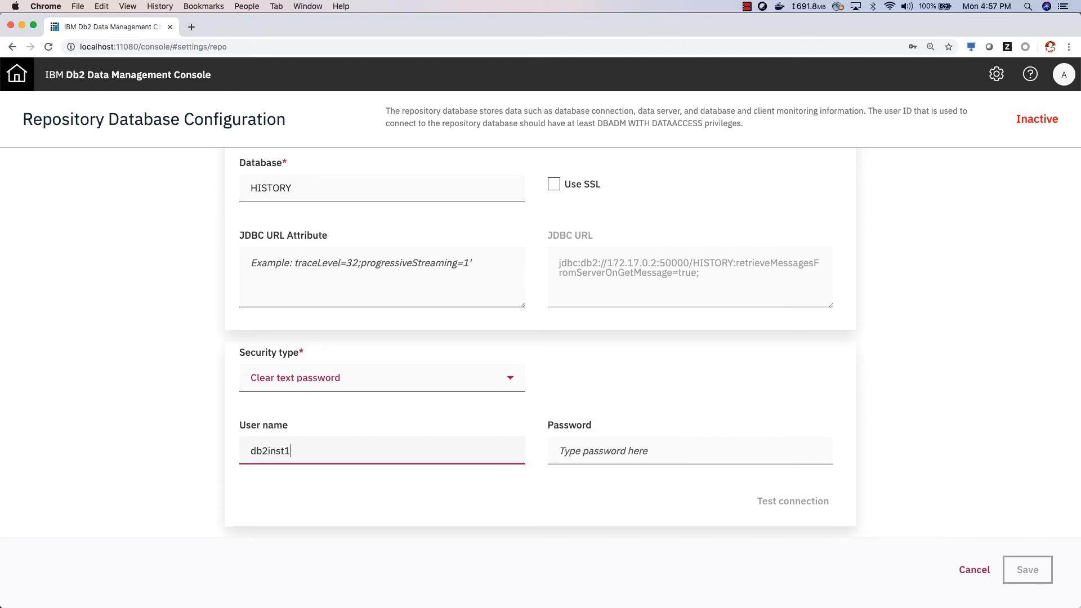
pyautogui.press('Tab')
pyautogui.write('••')
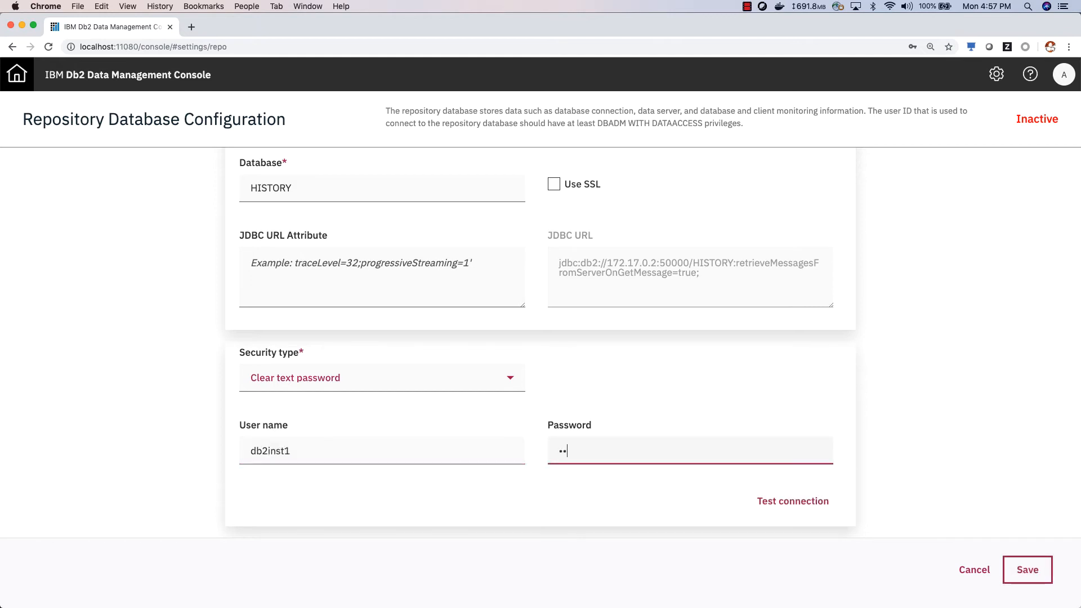
pyautogui.write('••••••')
pyautogui.click(814, 502)
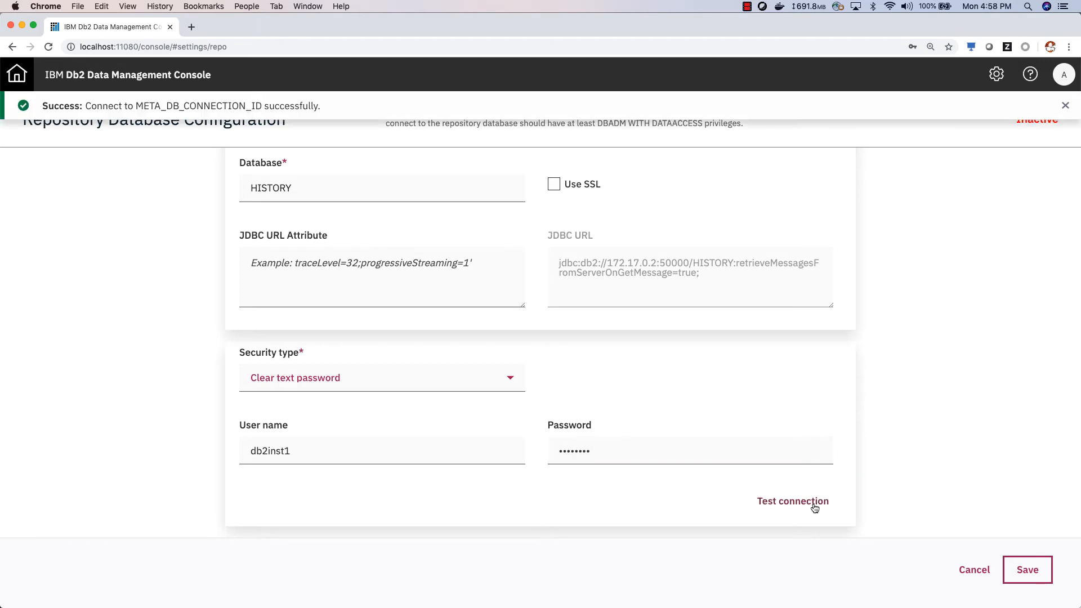
pyautogui.click(1066, 105)
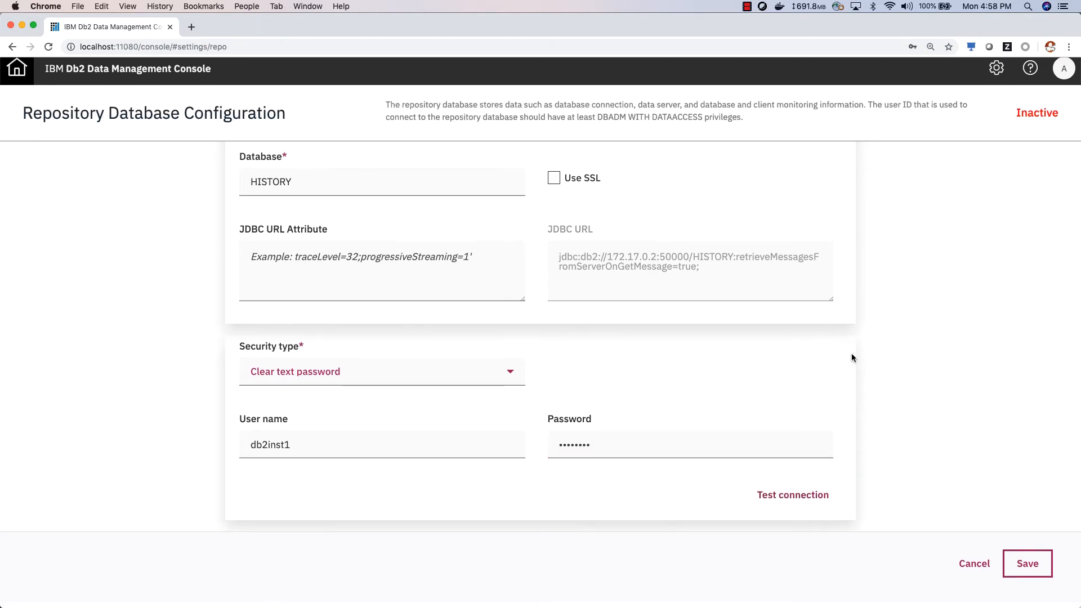
# Save the HISTORY repository configuration and wait for the empty Databases page
pyautogui.click(1026, 570)
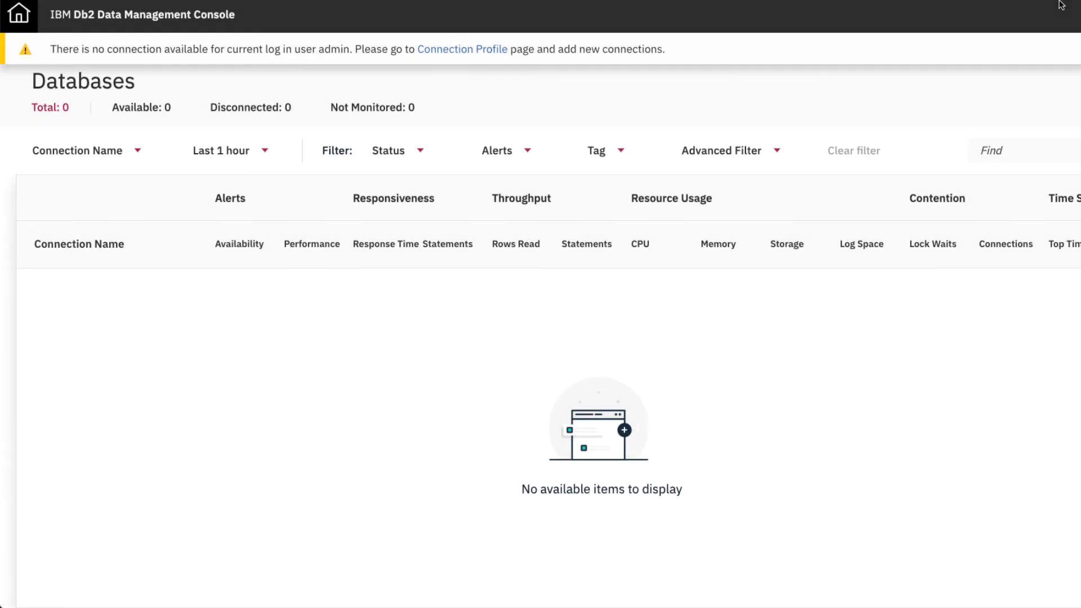
# Create connection SAMPLE to host 172.17.0.2, port 50000, database SAMPLE
pyautogui.click(491, 52)
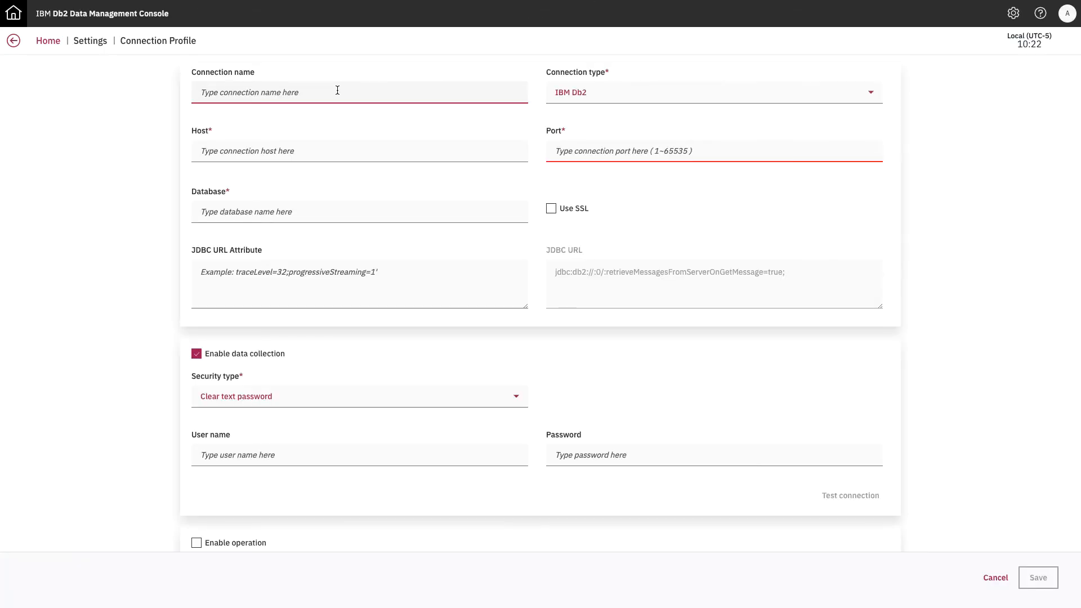
pyautogui.write('SAMPLE')
pyautogui.click(316, 152)
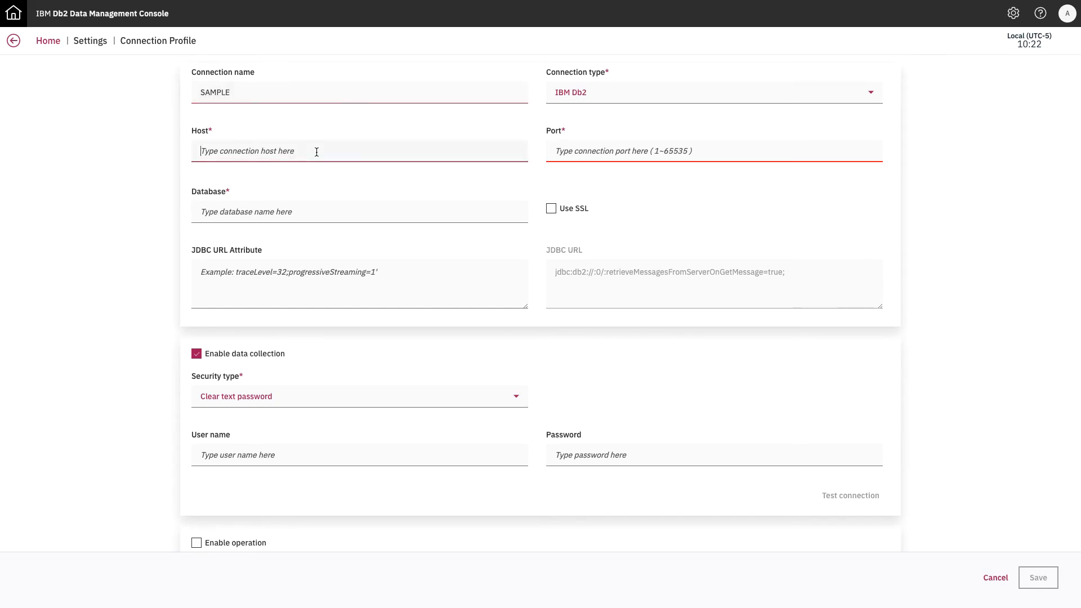
pyautogui.write('17')
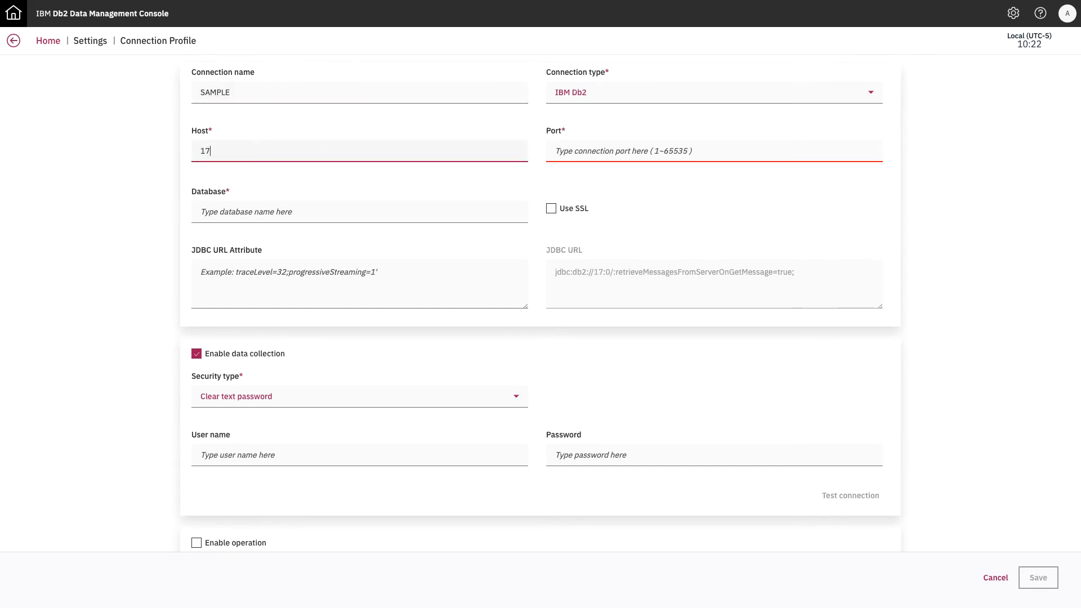
pyautogui.write('2.')
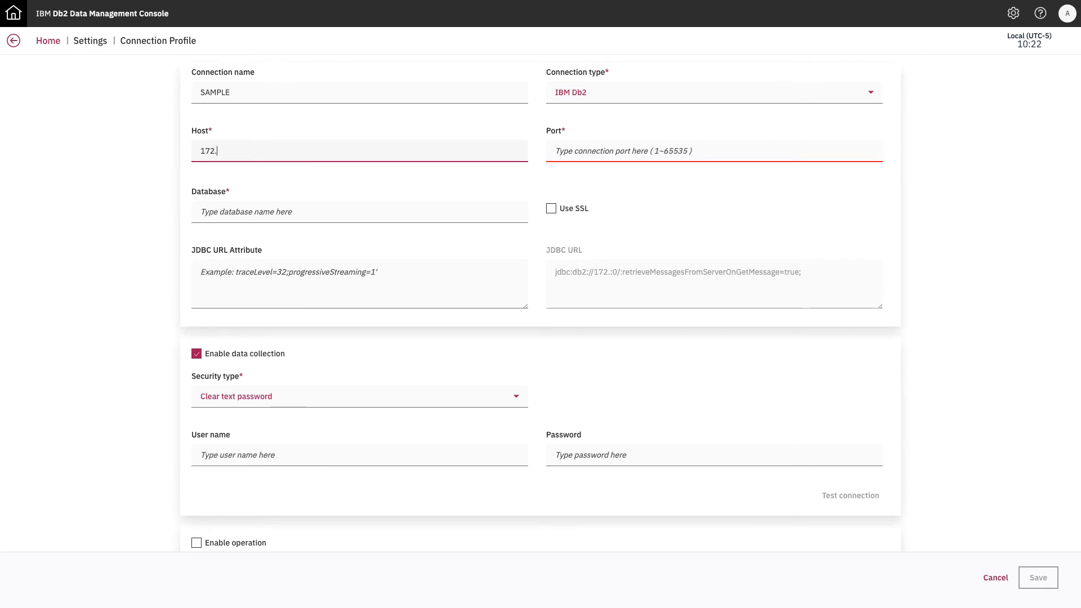
pyautogui.write('17.0.2')
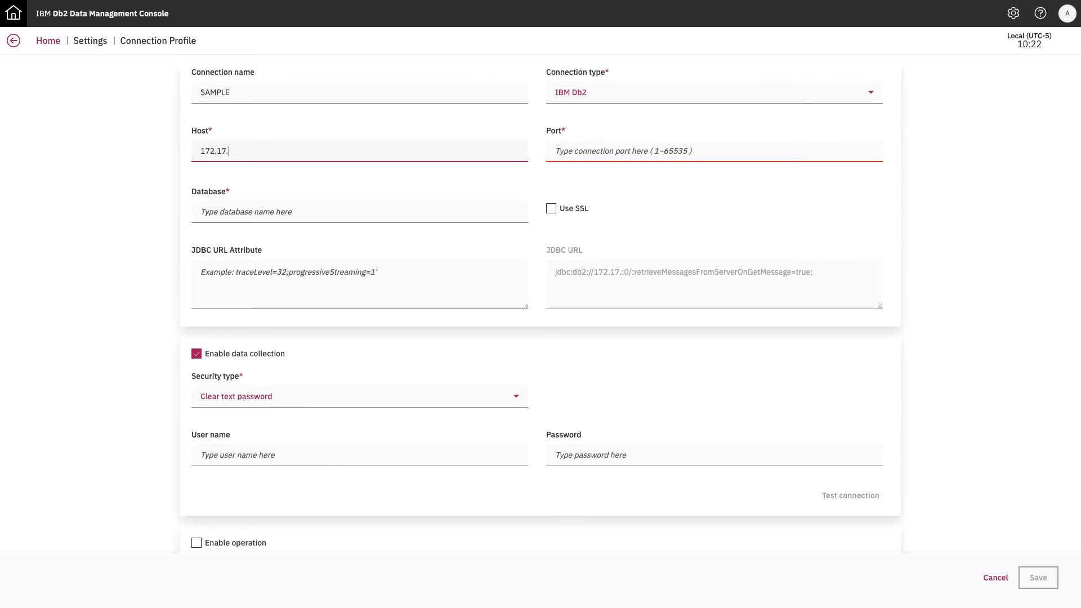
pyautogui.click(595, 148)
pyautogui.write('50000')
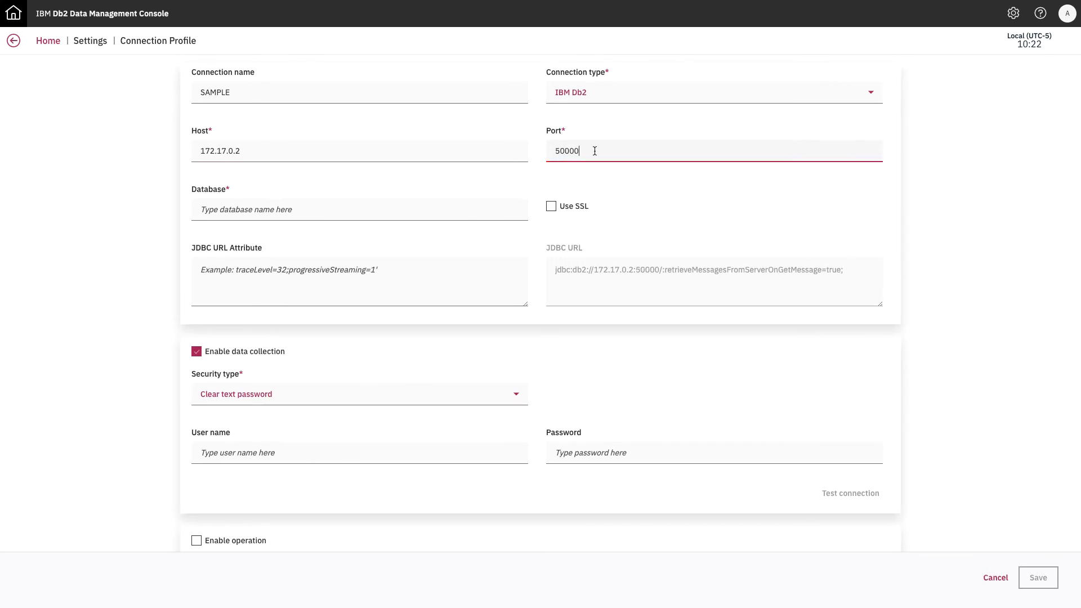
pyautogui.click(310, 208)
pyautogui.write('SAMPLE')
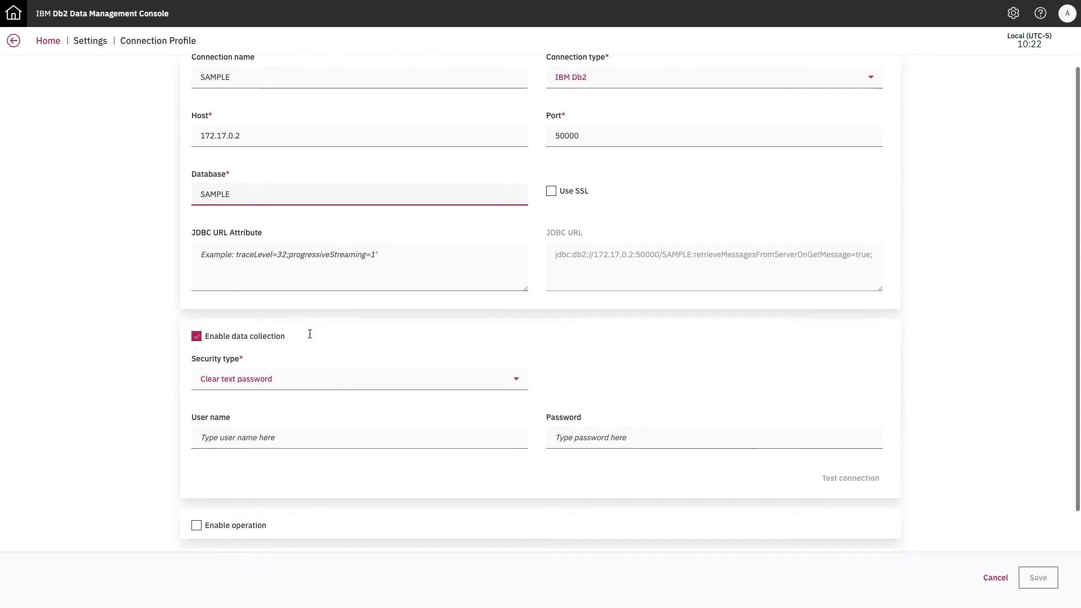
# Fill in the data-collection user name db2inst1 and its password
pyautogui.scroll(-3, 309, 333)
pyautogui.click(285, 317)
pyautogui.write('db2inst1')
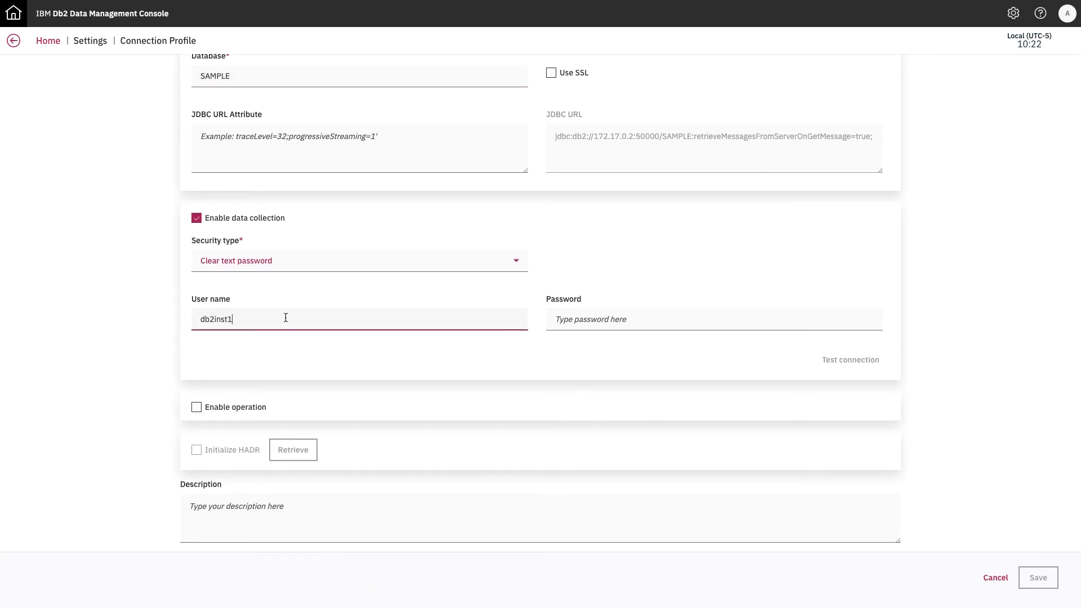
pyautogui.click(610, 321)
pyautogui.write('d')
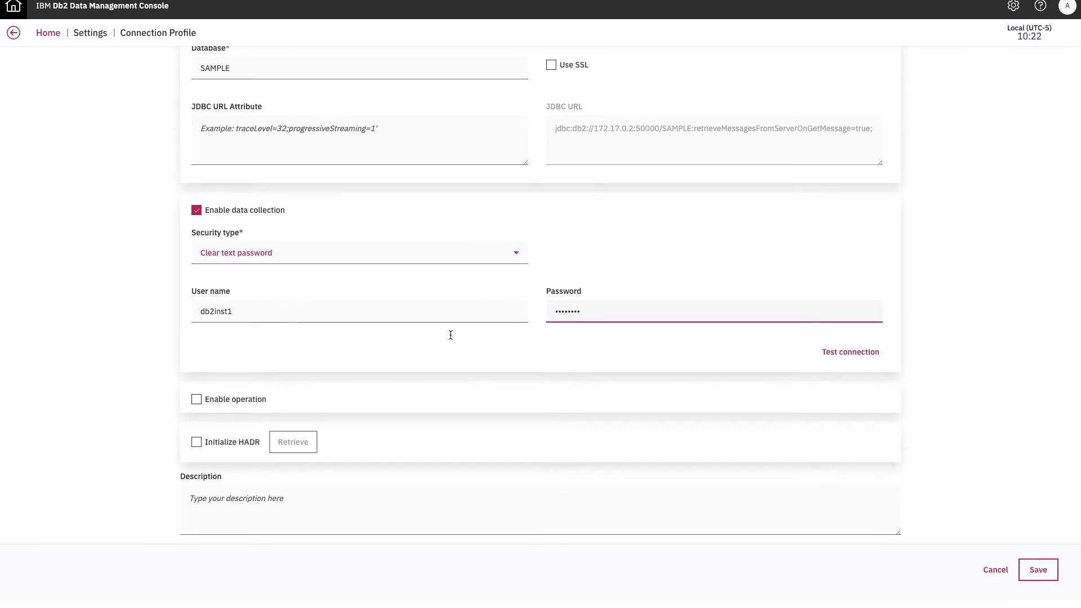
# Enable operations with user db2inst1 and password, saving credentials to the repository
pyautogui.click(196, 408)
pyautogui.scroll(-3, 278, 394)
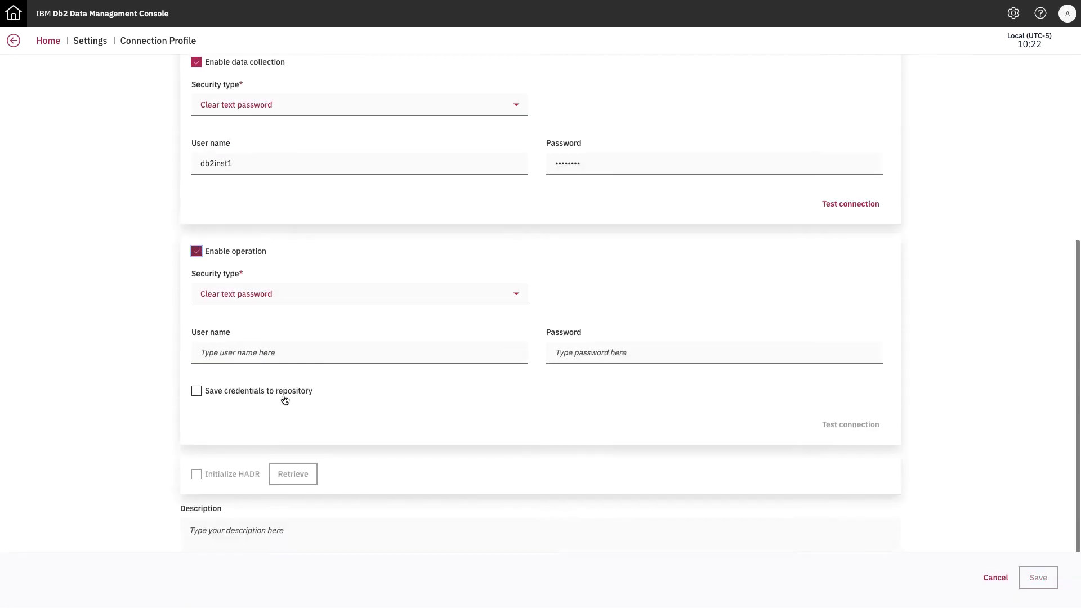
pyautogui.click(245, 328)
pyautogui.write('db2inst1')
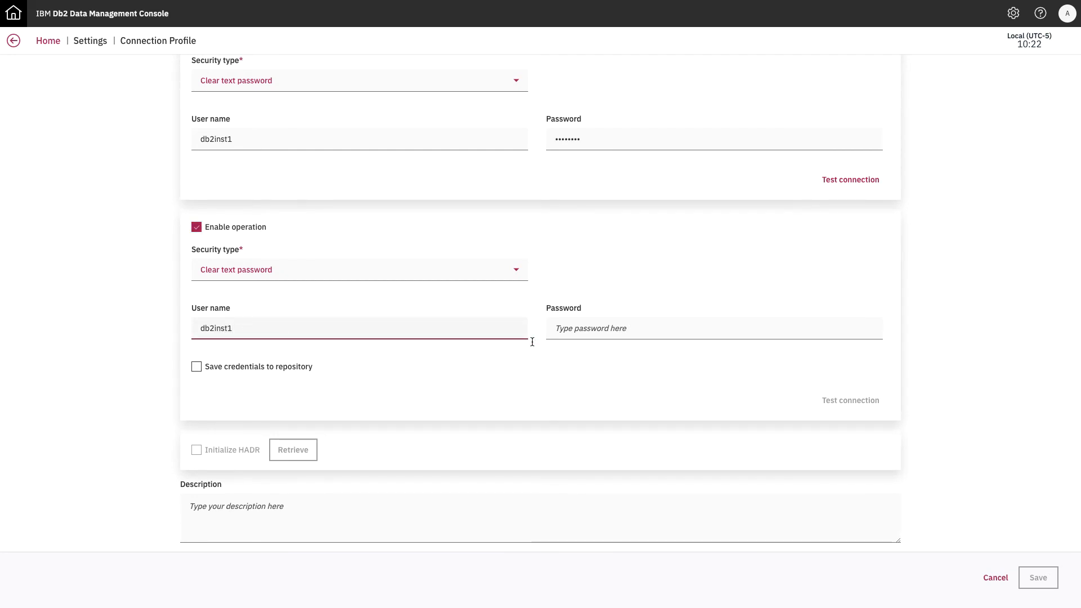
pyautogui.click(566, 328)
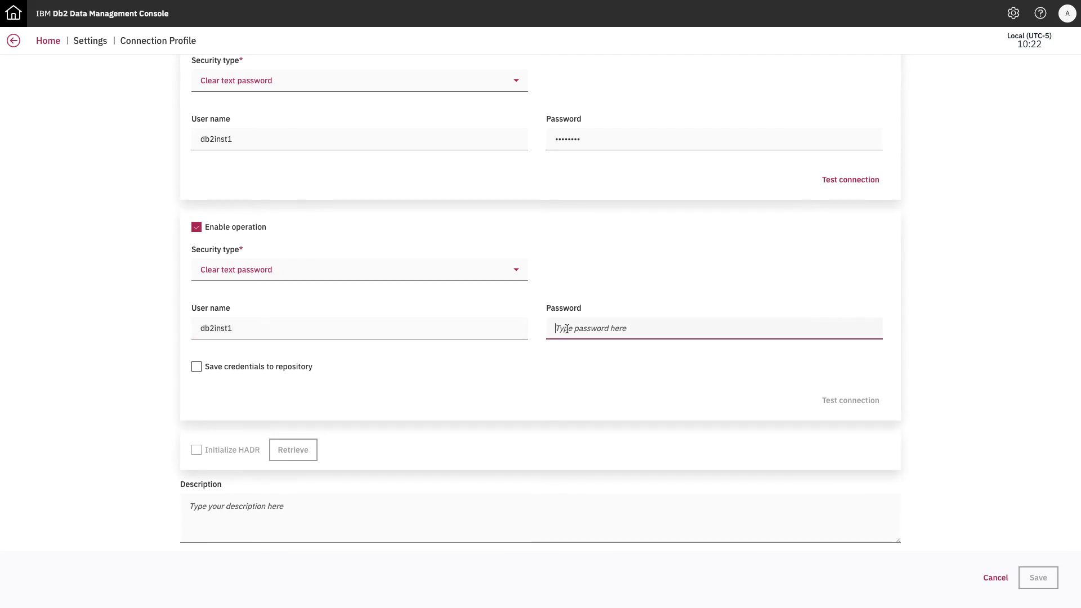
pyautogui.write('•••••••')
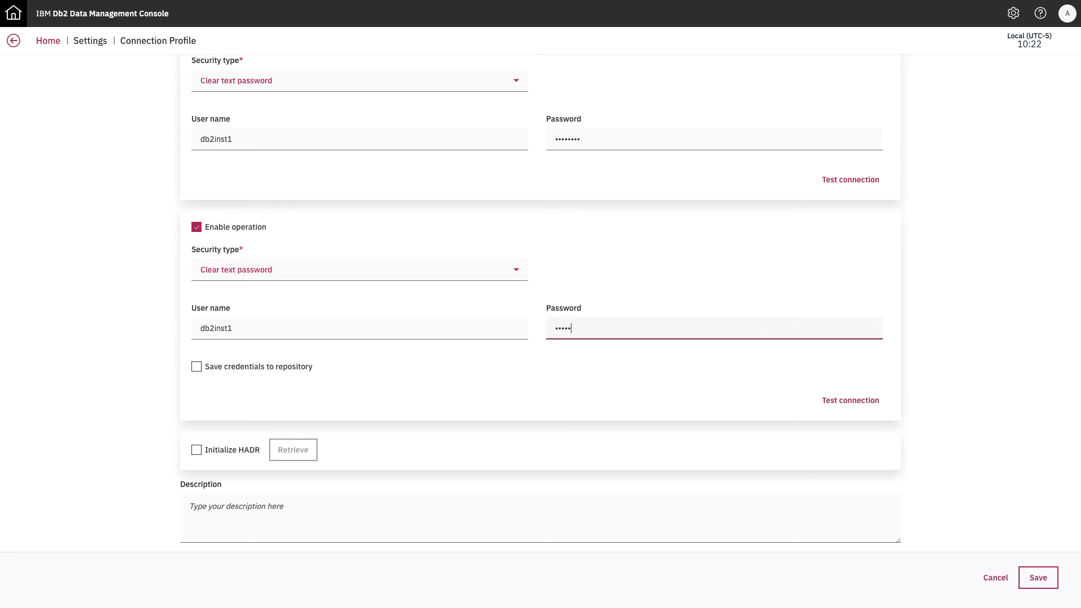
pyautogui.write('•')
pyautogui.click(197, 367)
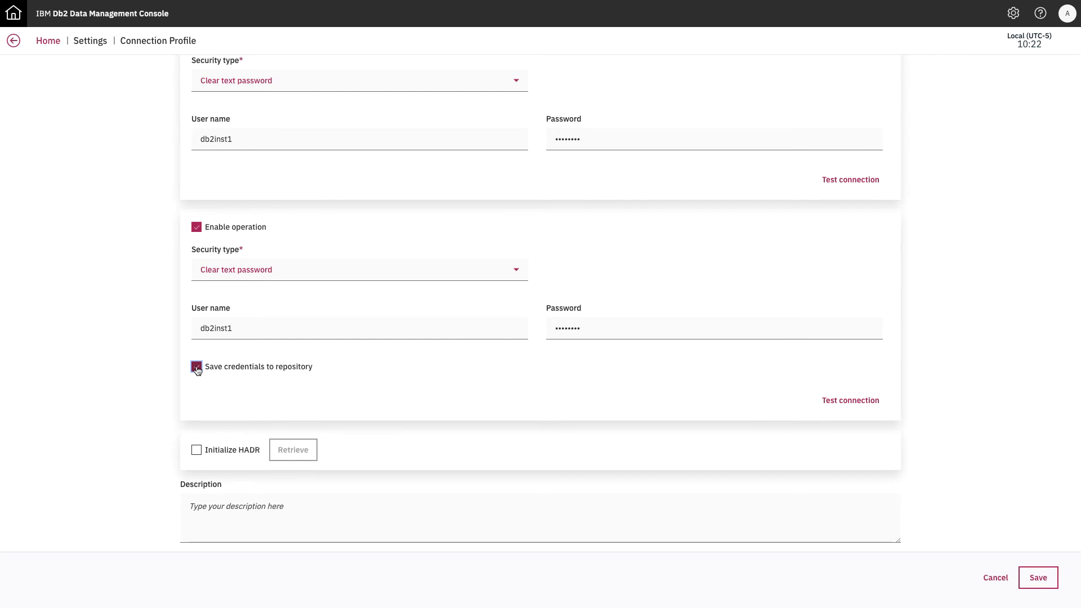
# Test the SAMPLE connection successfully and save the connection profile
pyautogui.click(842, 404)
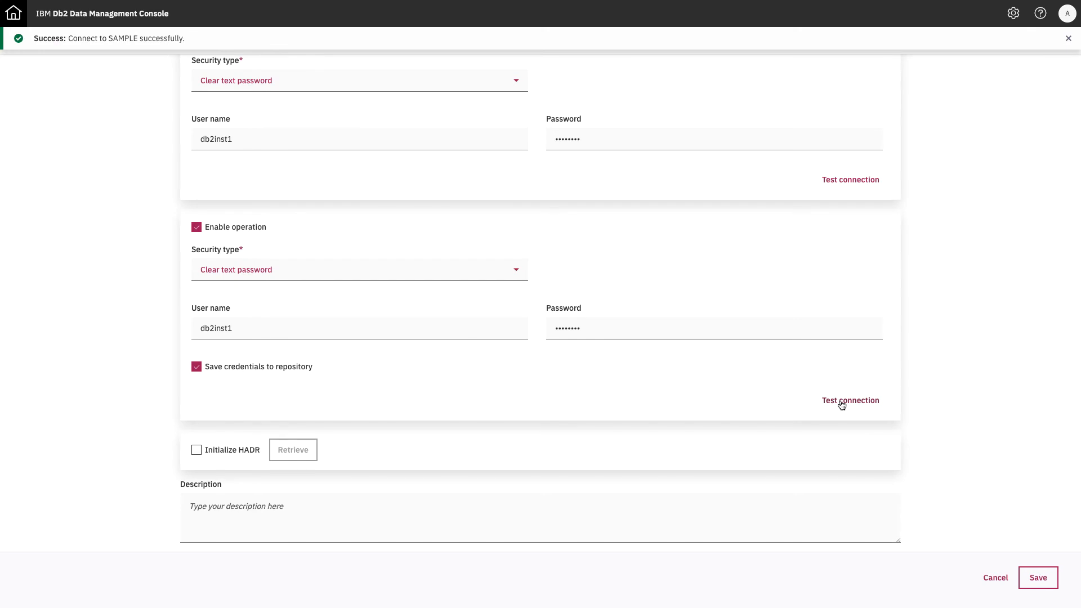
pyautogui.click(1067, 39)
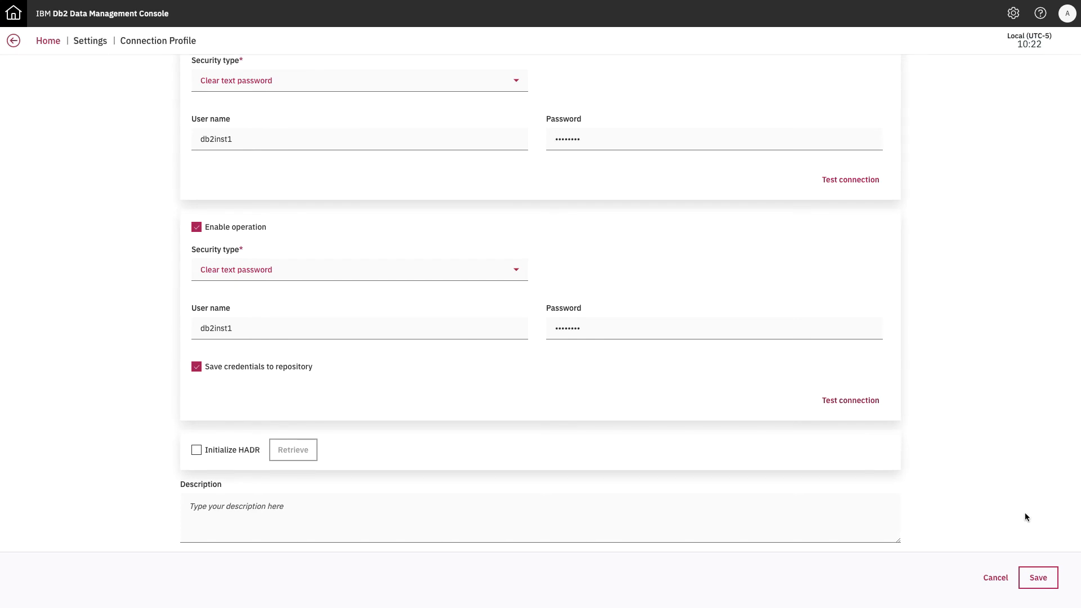
pyautogui.click(1038, 577)
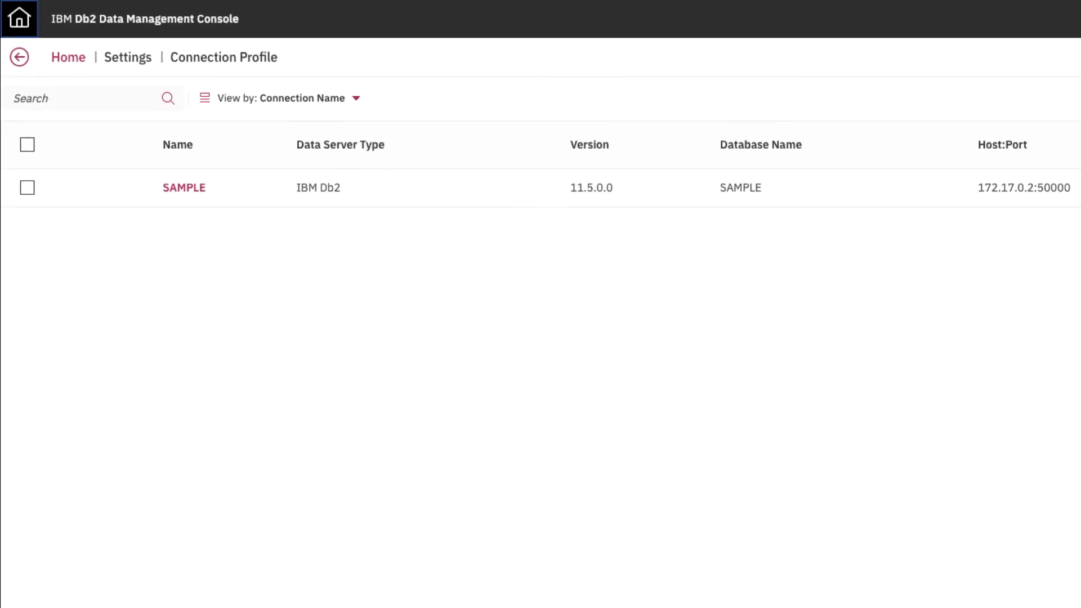
# Go Home to the Databases page now showing the SAMPLE connection
pyautogui.click(19, 18)
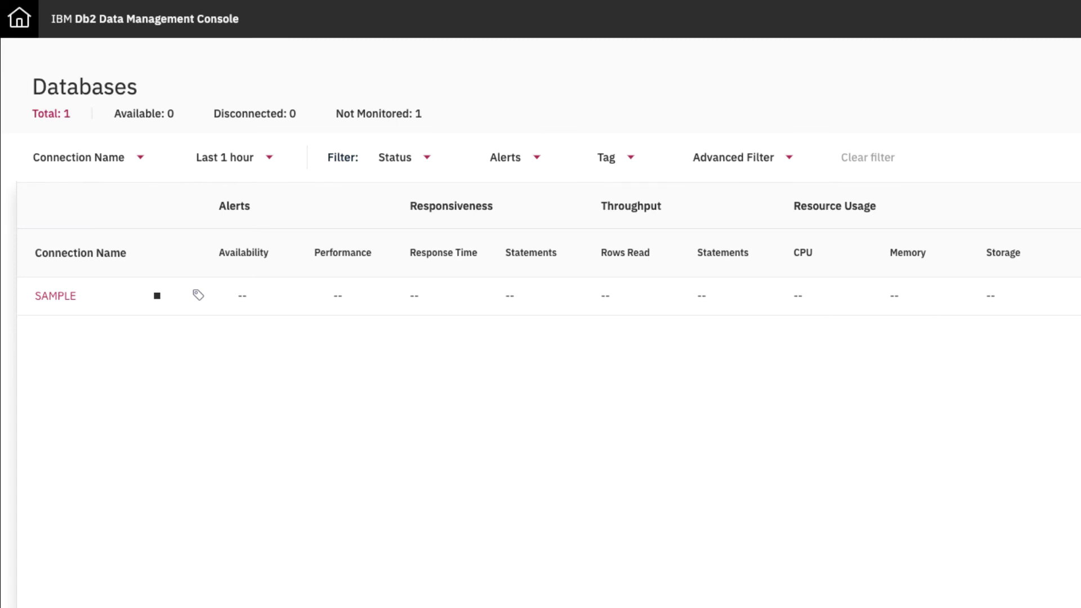
# Explore SAMPLE's tables in DB2INST1 and, with system schemas shown, SYSIBM
pyautogui.click(55, 296)
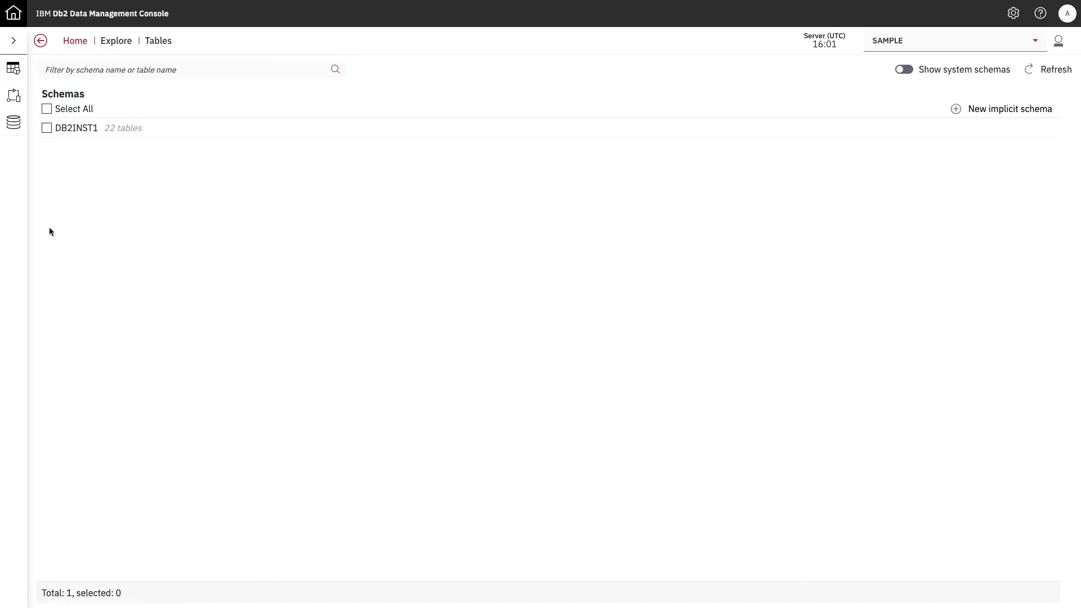
pyautogui.click(47, 129)
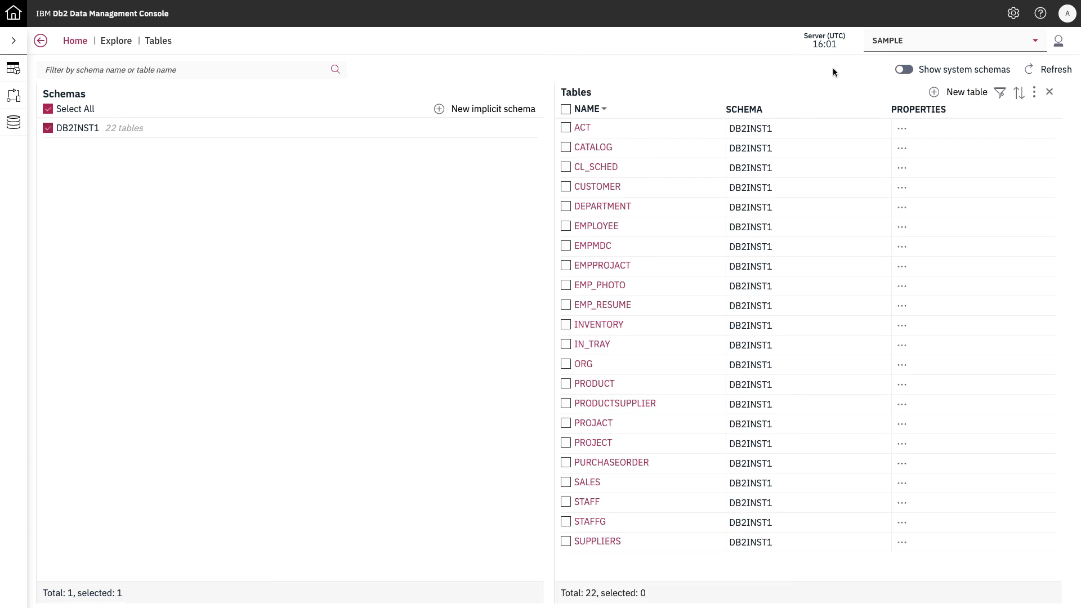
pyautogui.click(904, 72)
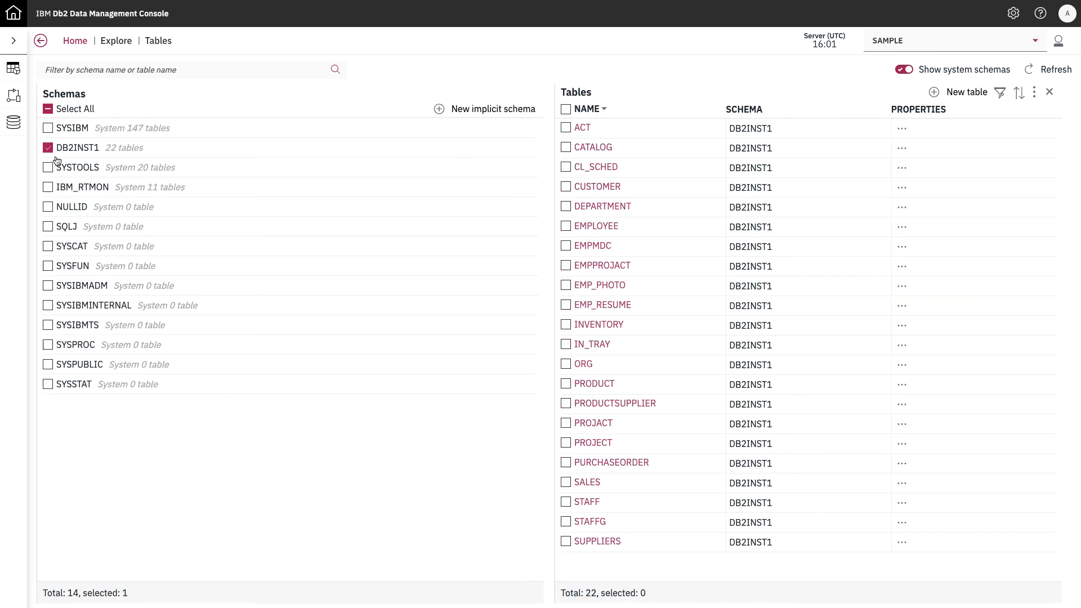
pyautogui.click(48, 128)
# Filter tables by TABLES, view the SYSTABLES definition, then return to Databases
pyautogui.click(82, 69)
pyautogui.write('TABLES')
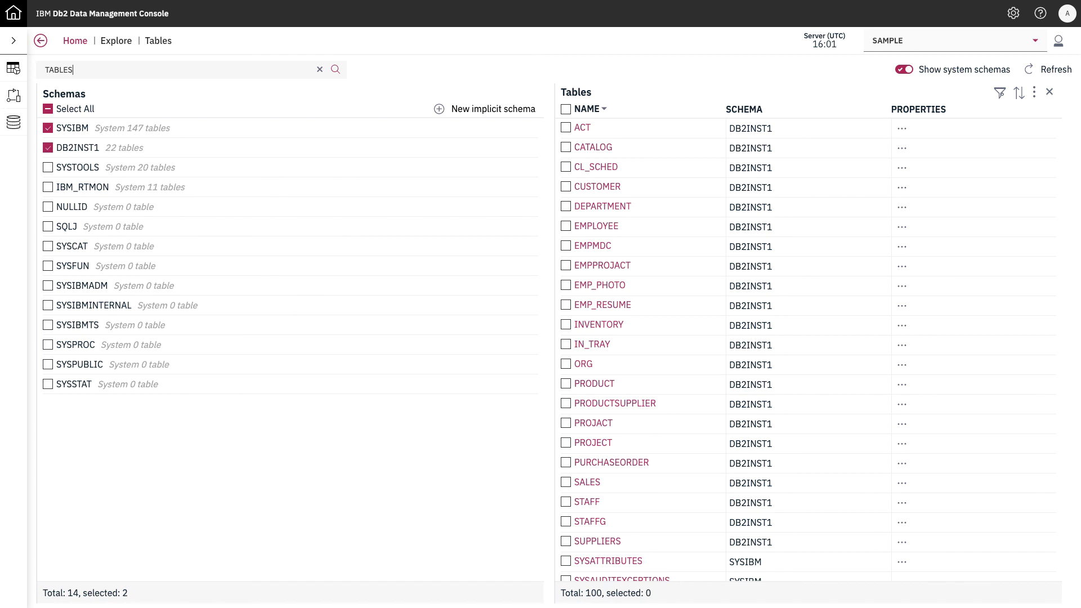
pyautogui.press('Return')
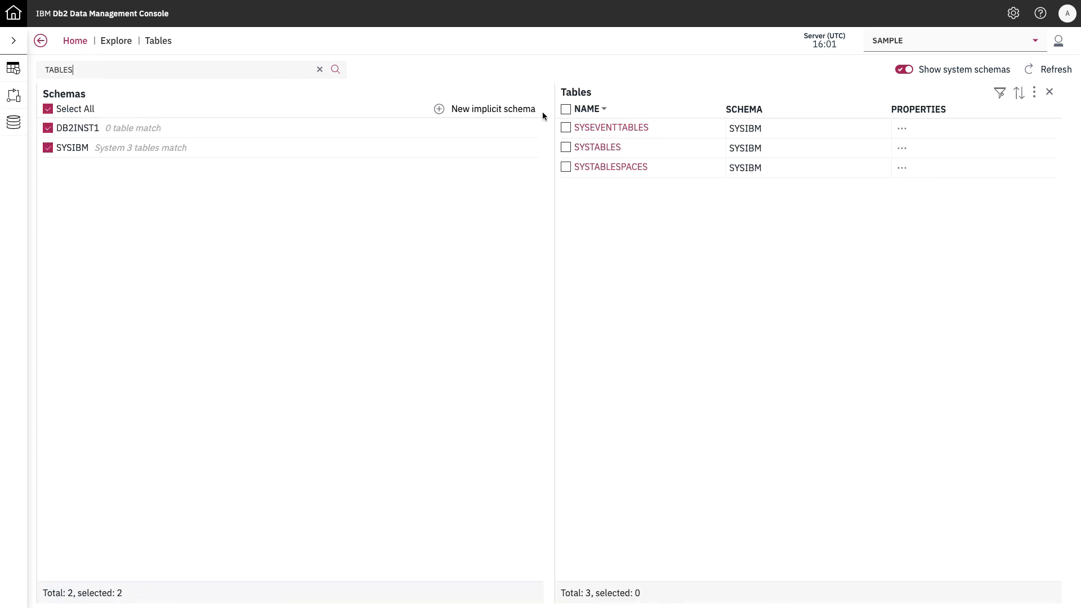
pyautogui.click(596, 148)
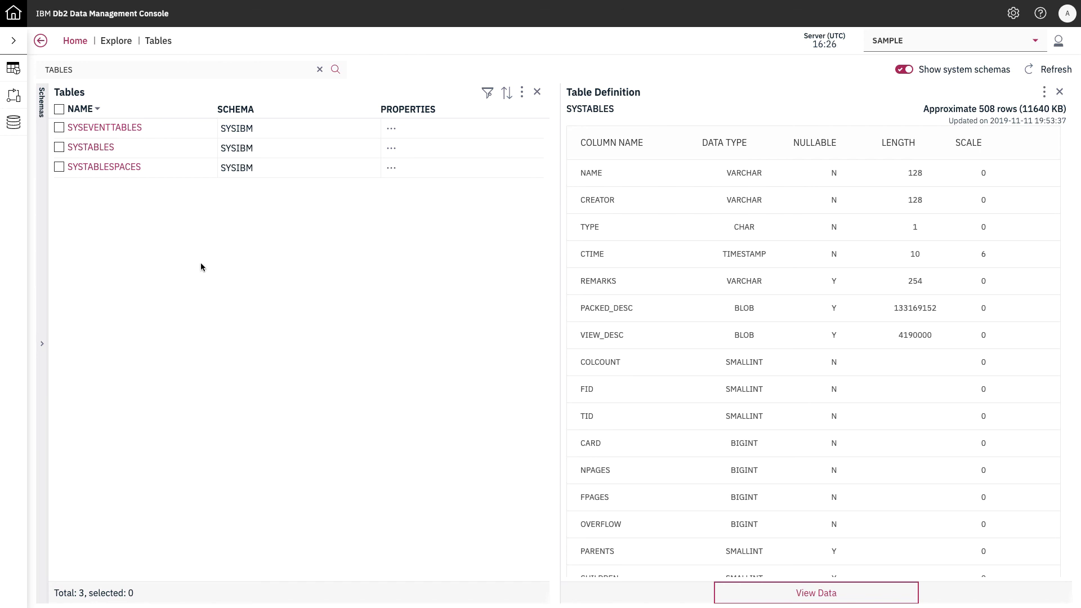
pyautogui.click(73, 43)
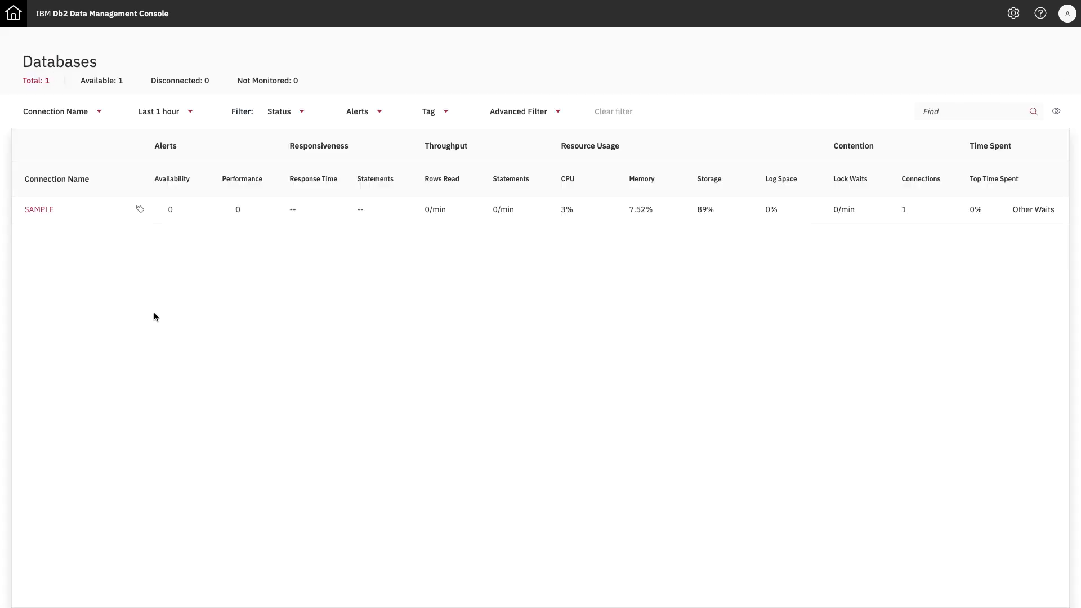
# From the Databases list, open the SAMPLE database's Monitor Summary dashboard showing it Connected
pyautogui.moveTo(45, 213)
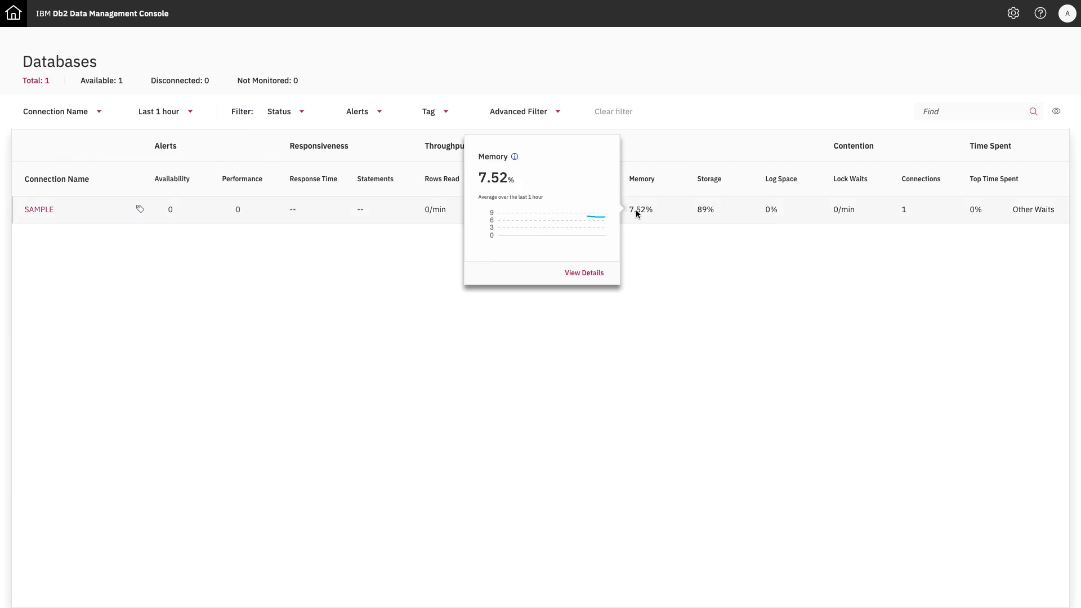
pyautogui.moveTo(776, 208)
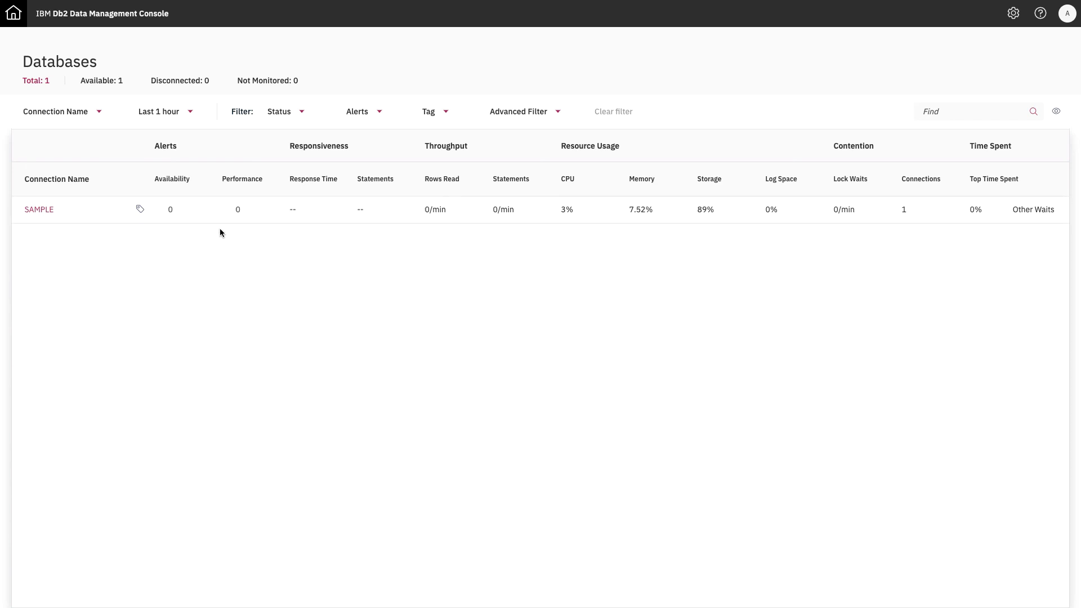
pyautogui.click(44, 217)
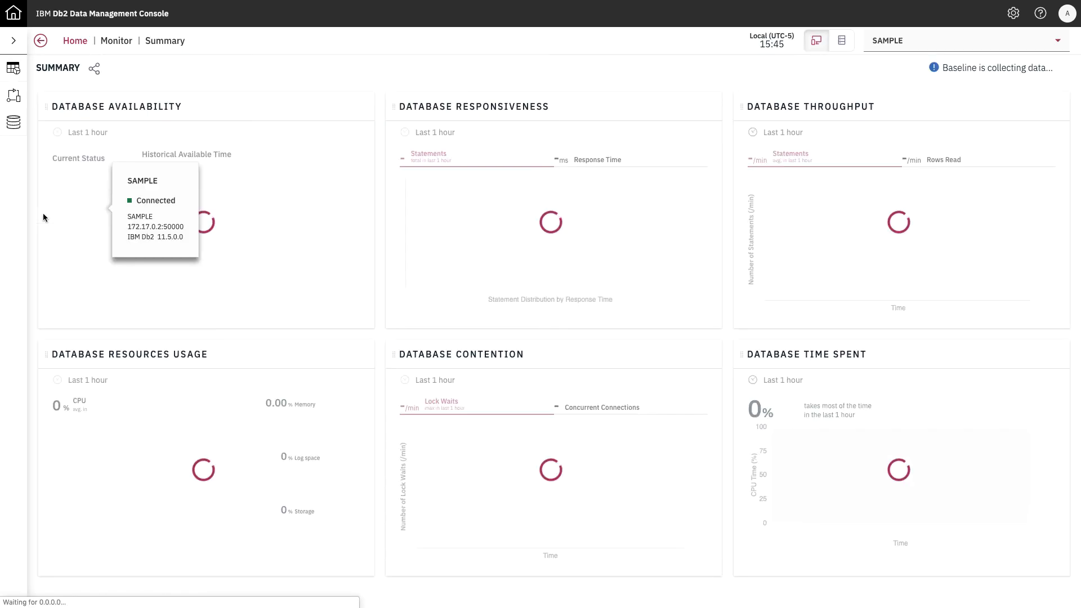